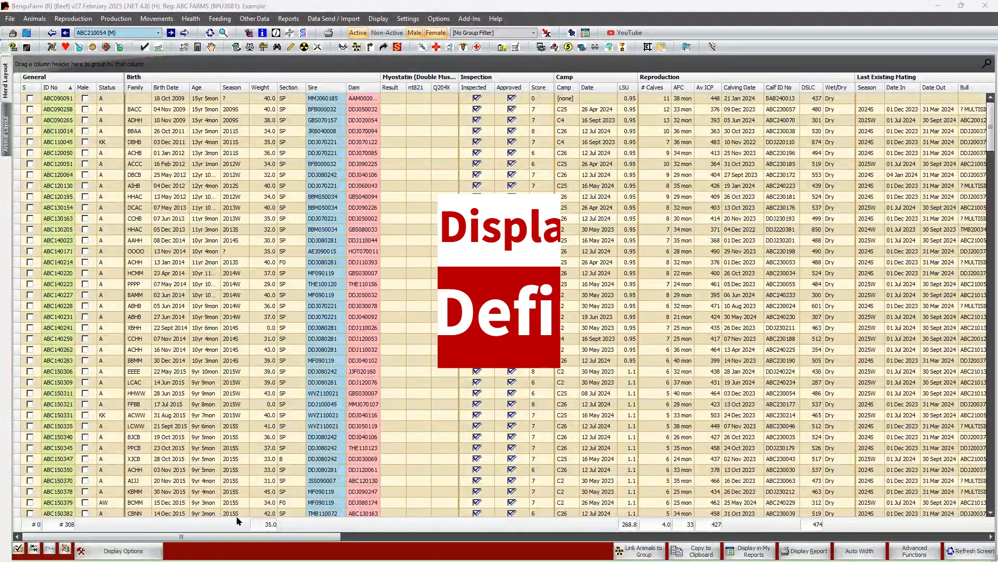
pyautogui.click(250, 535)
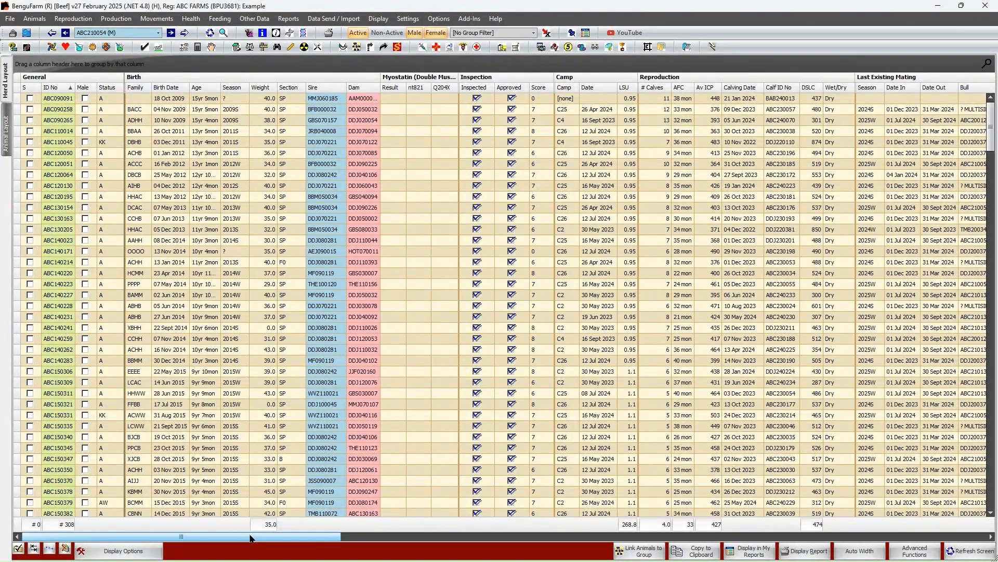
pyautogui.moveTo(250, 538); pyautogui.dragTo(198, 538)
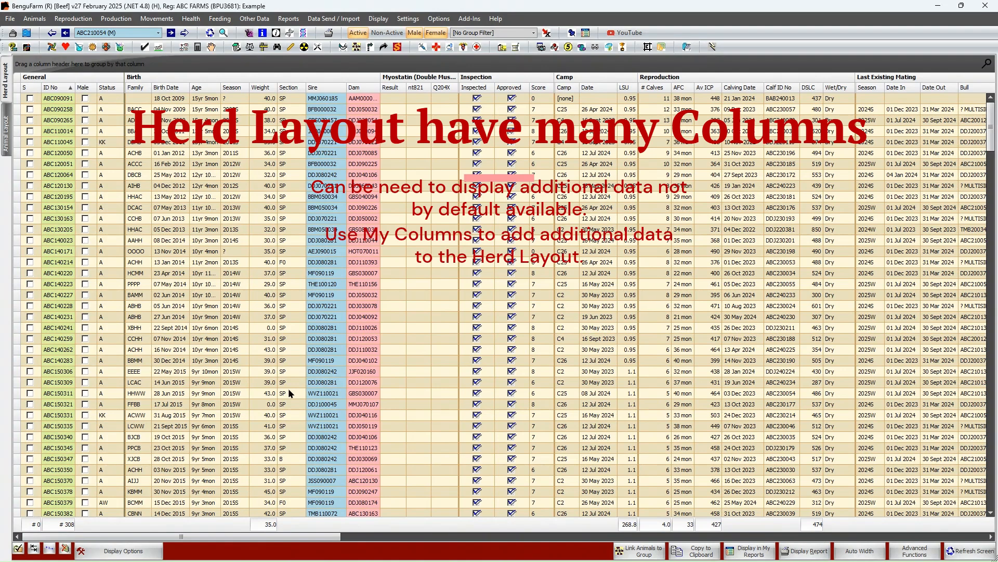
# Open the My Columns setup from the herd display options and add a new layout named "Training Example"
pyautogui.click(139, 552)
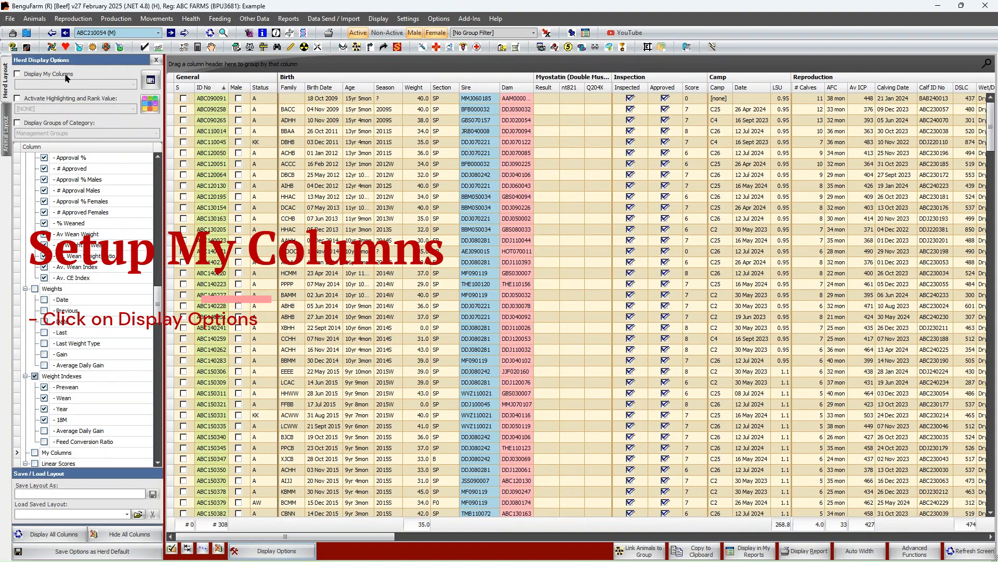
pyautogui.click(153, 82)
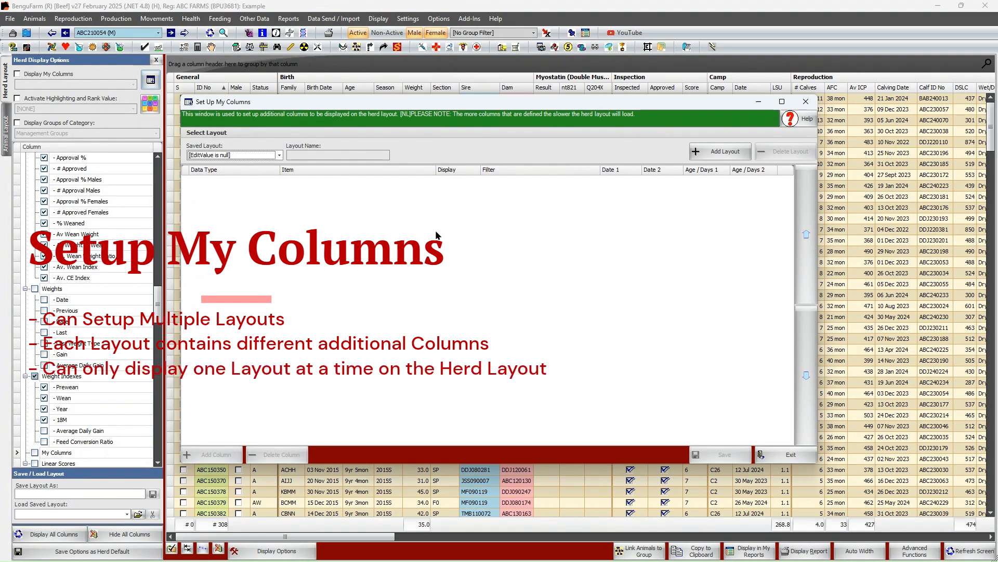
pyautogui.click(725, 152)
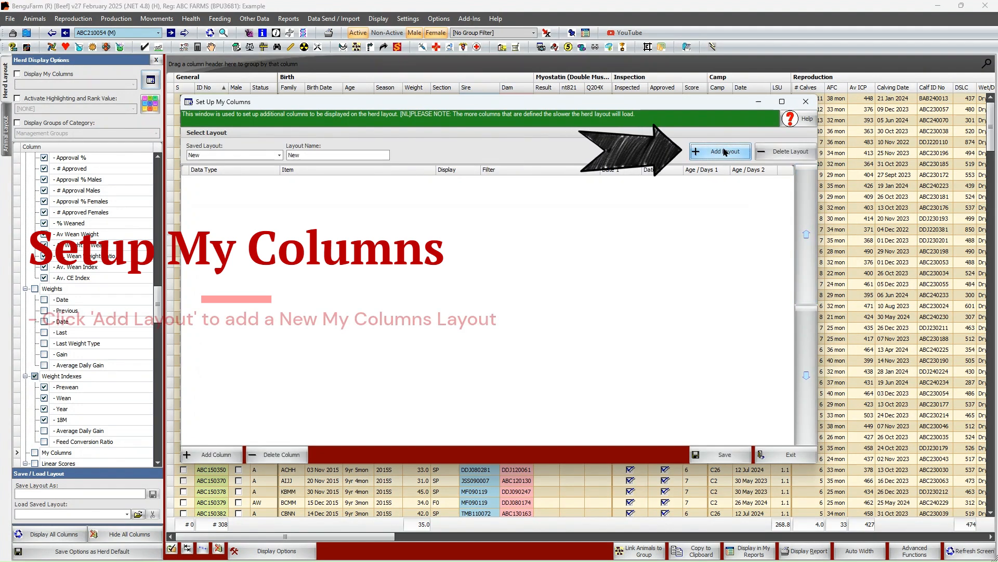
pyautogui.click(311, 155)
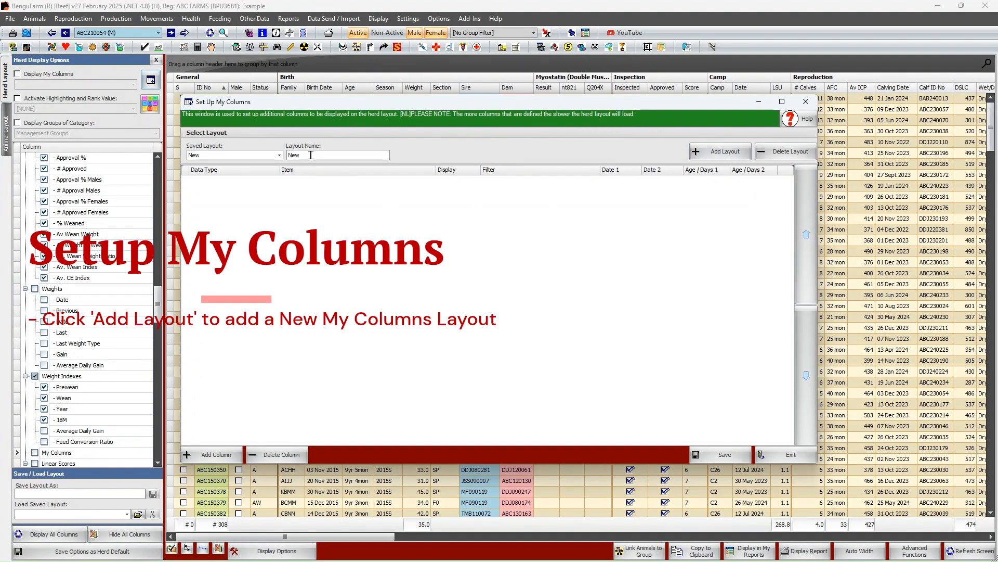
pyautogui.press('BackSpace')
pyautogui.press('BackSpace')
pyautogui.press('BackSpace')
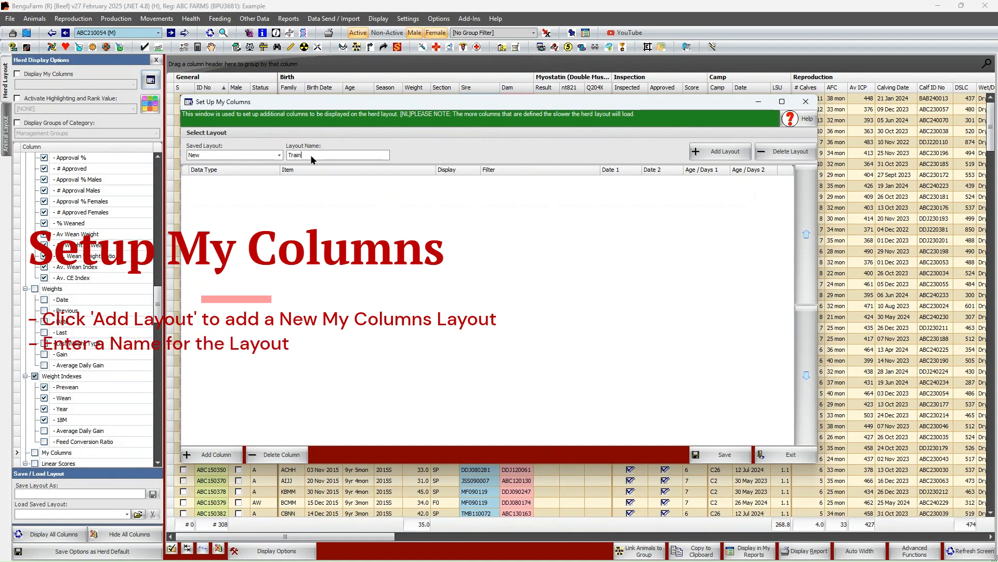
pyautogui.write('Training Example')
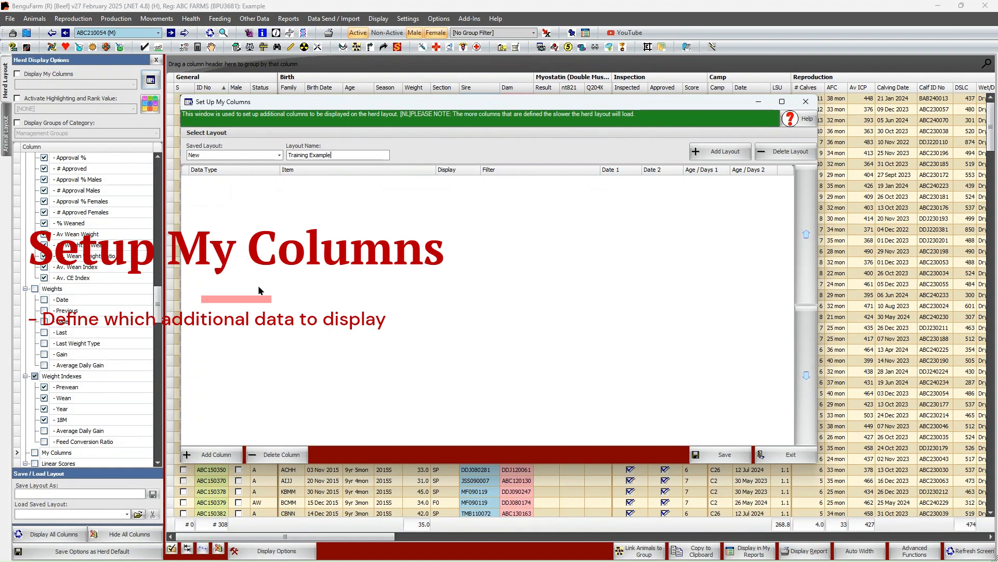
# Add a column to the layout with data type Trait and item Scrotum Circumference (cm)
pyautogui.click(224, 458)
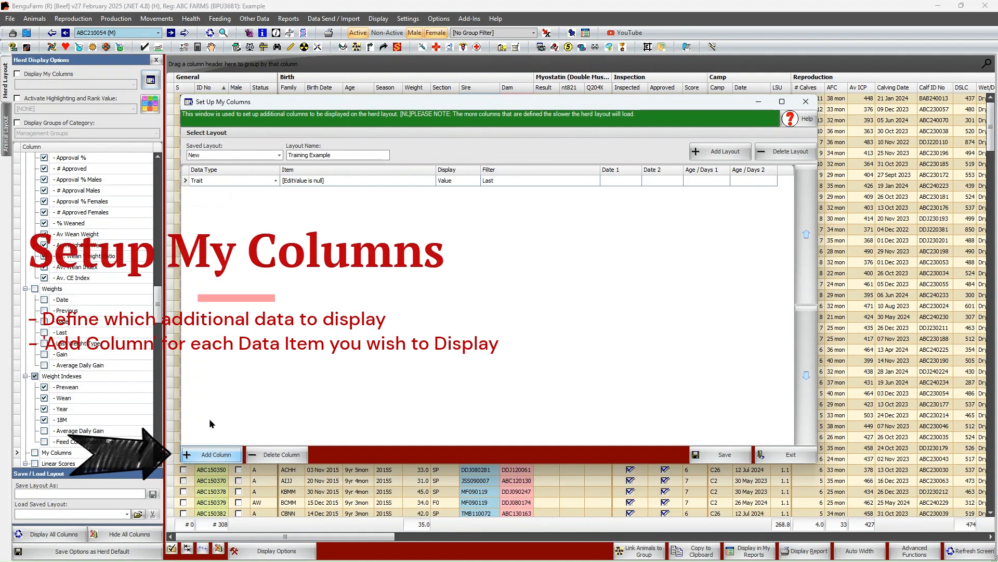
pyautogui.click(220, 183)
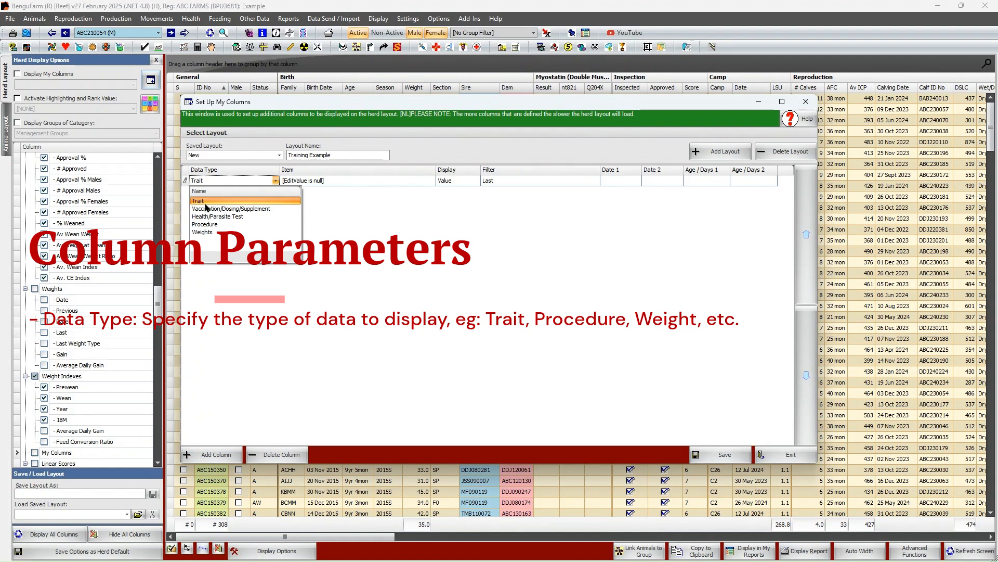
pyautogui.click(202, 203)
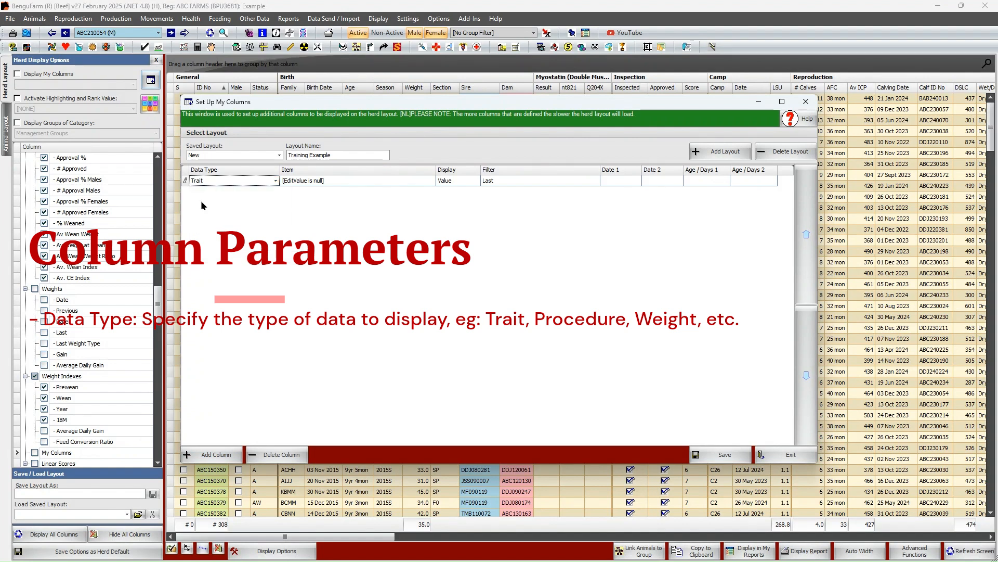
pyautogui.click(303, 183)
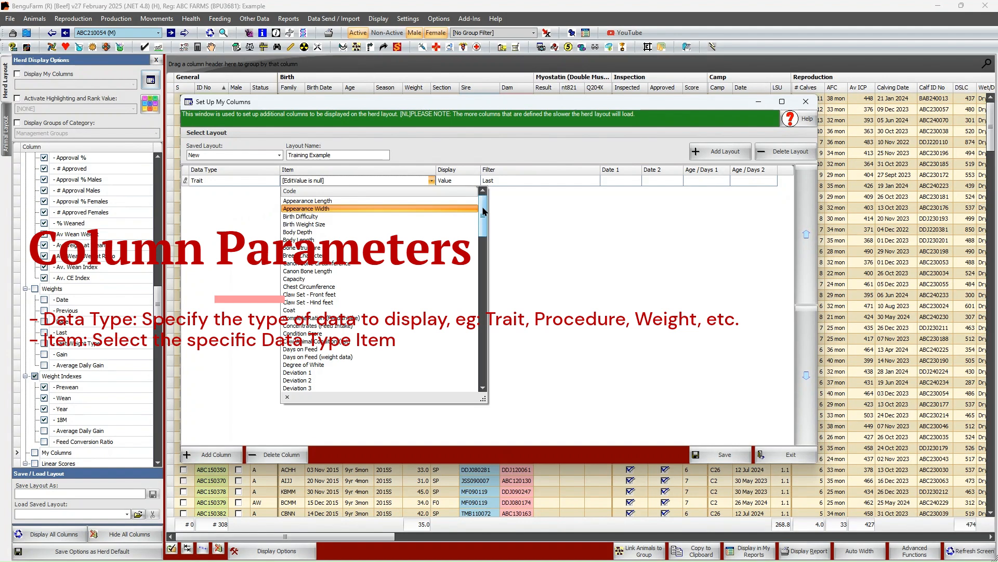
pyautogui.moveTo(483, 211); pyautogui.dragTo(489, 327)
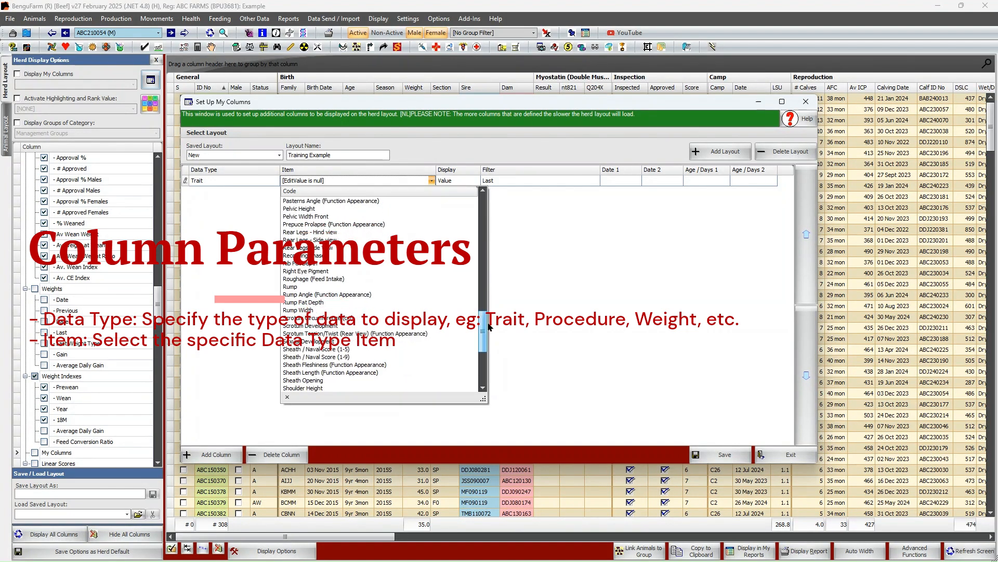
pyautogui.click(346, 319)
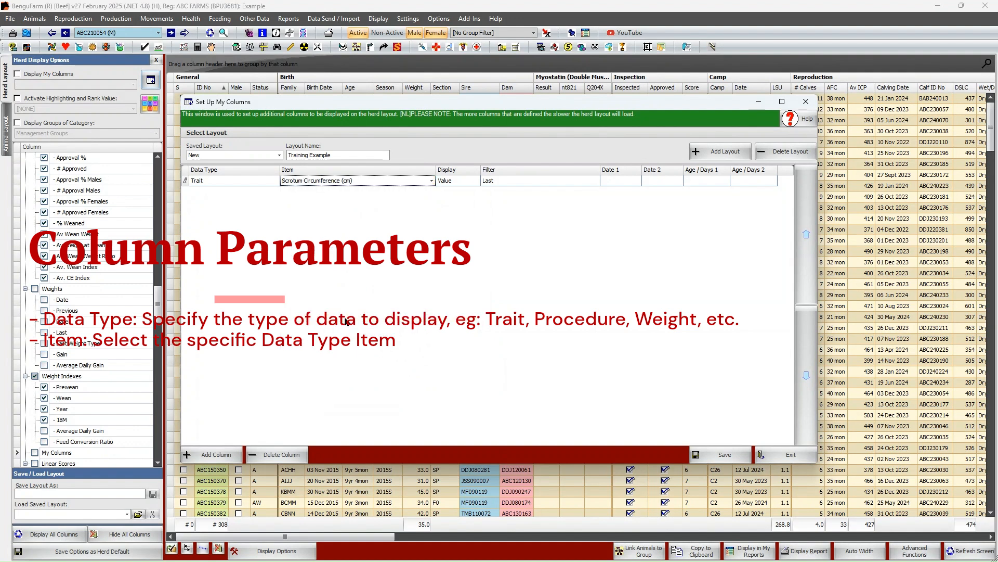
# Switch what the Scrotum Circumference column displays to Date and back to Value
pyautogui.click(453, 181)
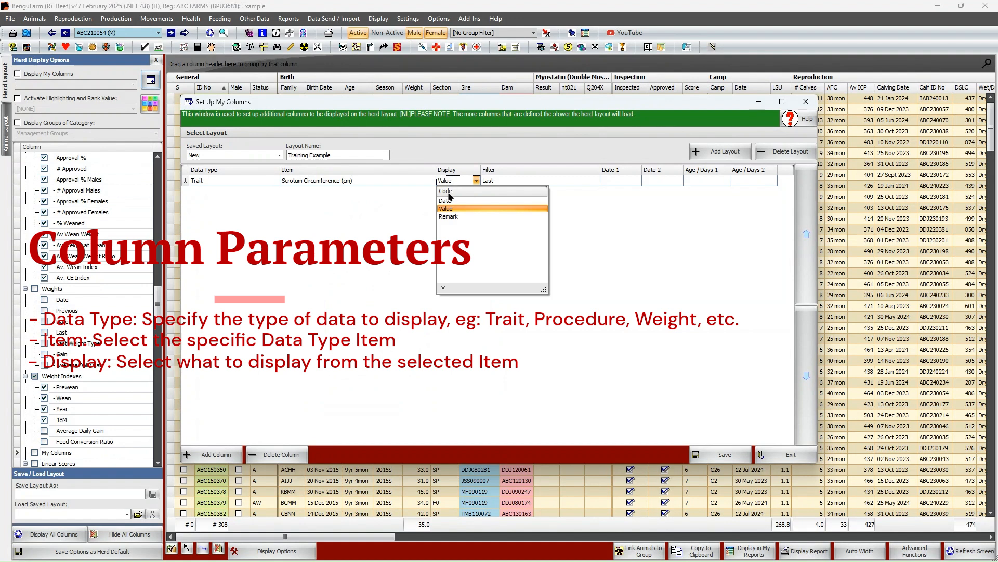
pyautogui.click(451, 200)
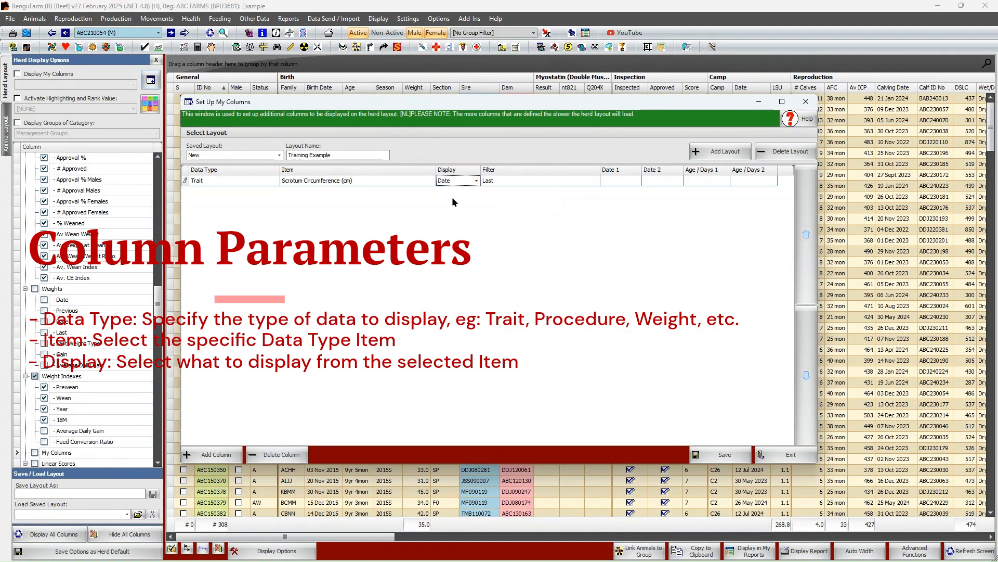
pyautogui.click(459, 184)
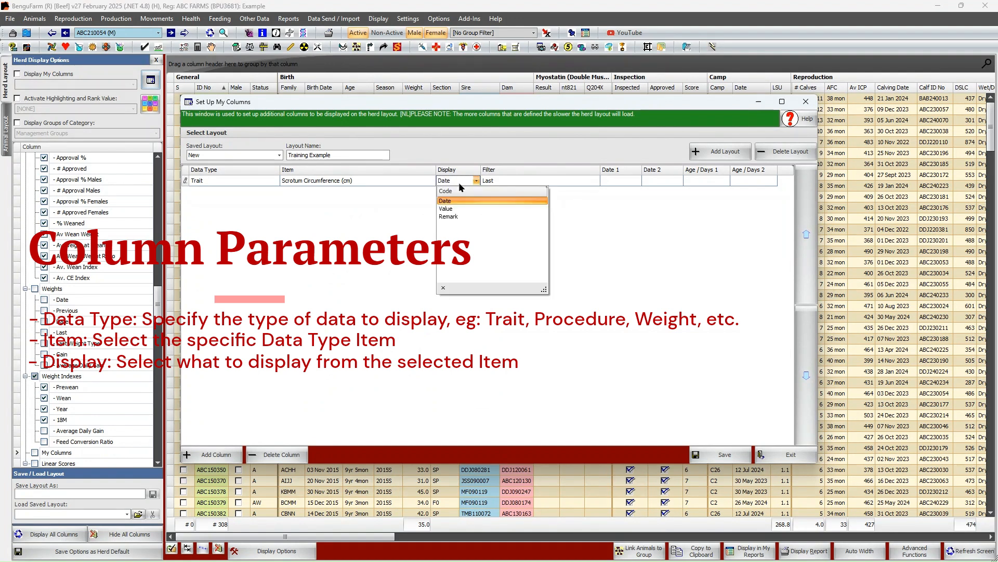
pyautogui.click(445, 209)
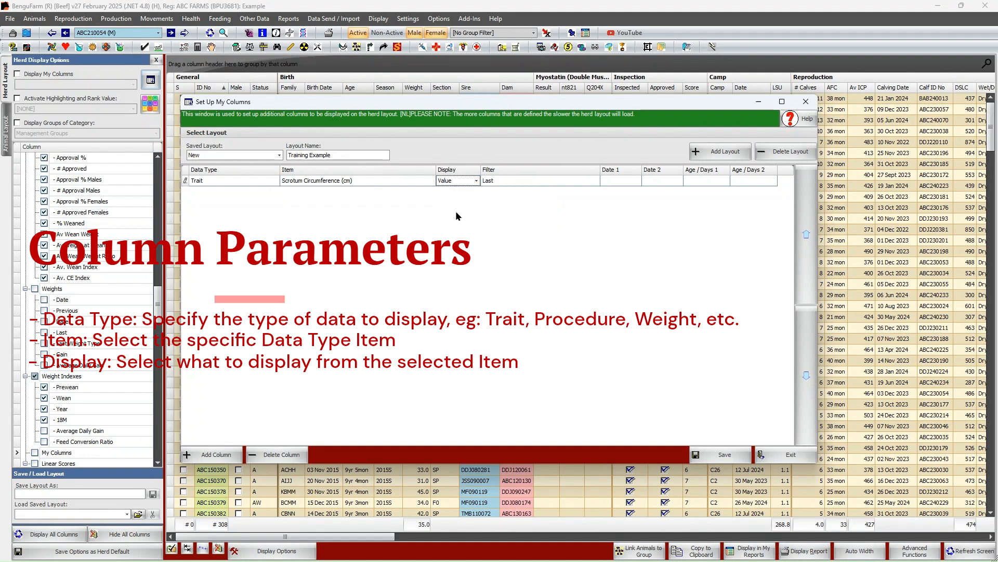
# Set the Scrotum Circumference column's filter to On Specific Date with 1 March 2025 as Date 1
pyautogui.click(519, 177)
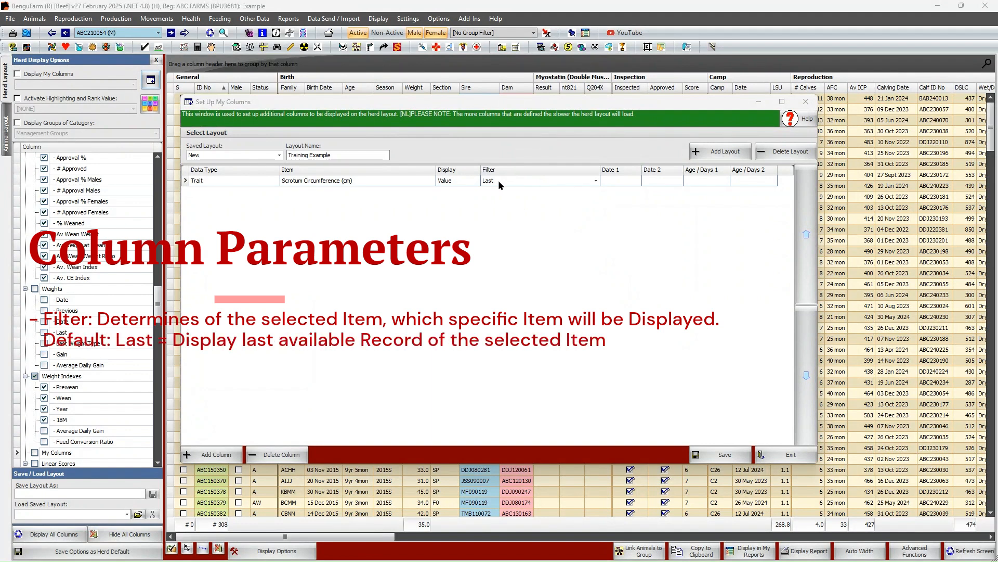
pyautogui.click(498, 180)
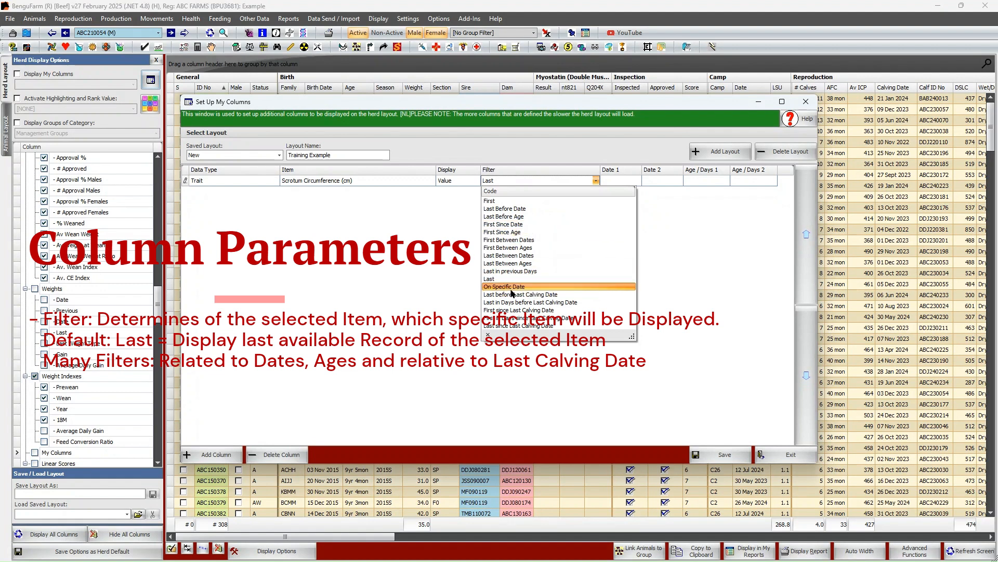
pyautogui.click(498, 288)
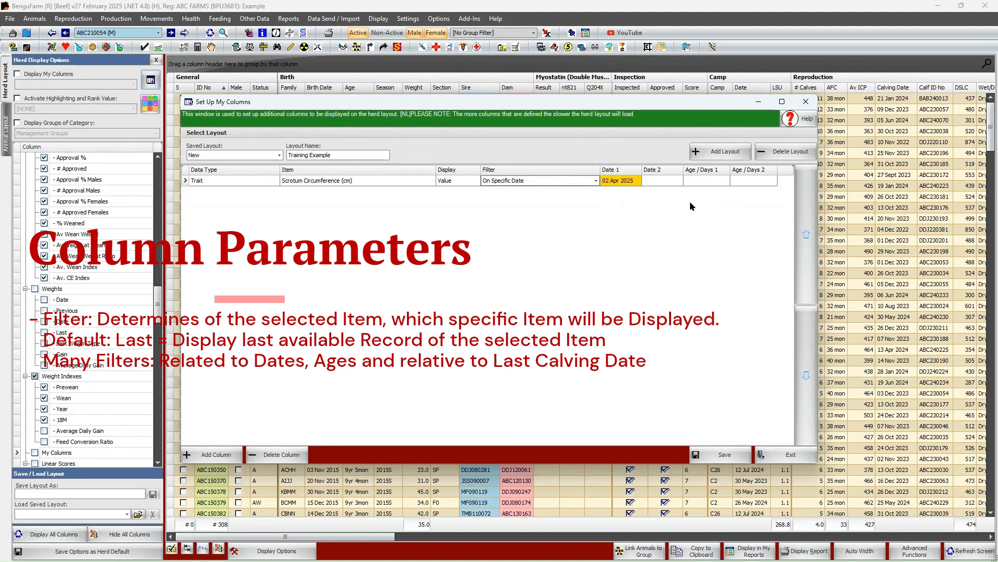
pyautogui.click(544, 180)
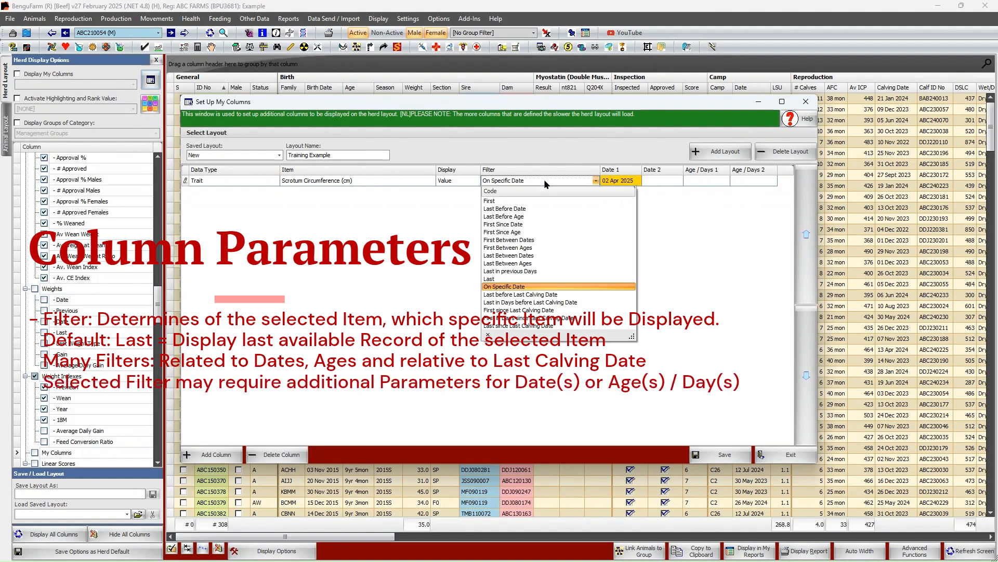
pyautogui.click(544, 179)
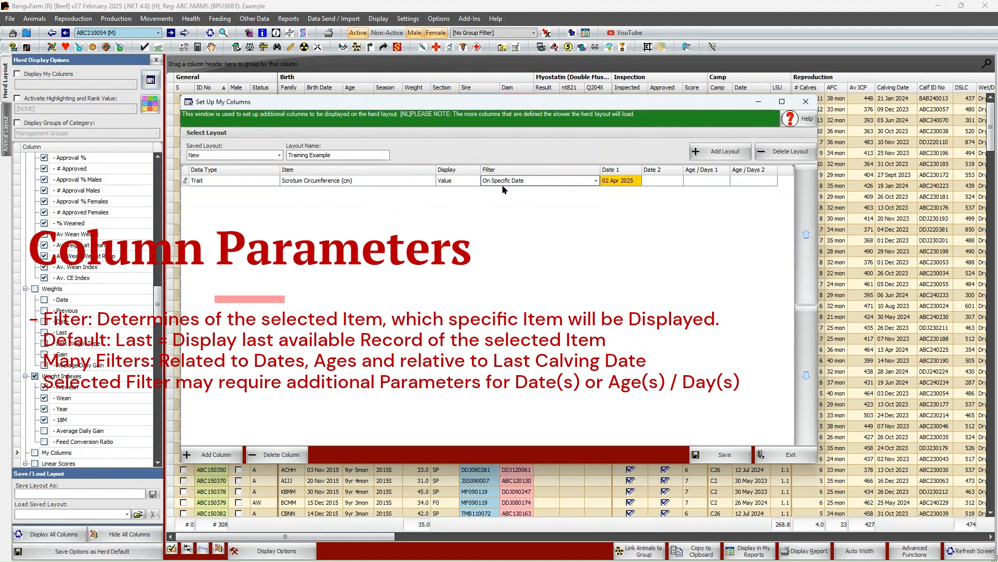
pyautogui.click(635, 182)
pyautogui.click(637, 181)
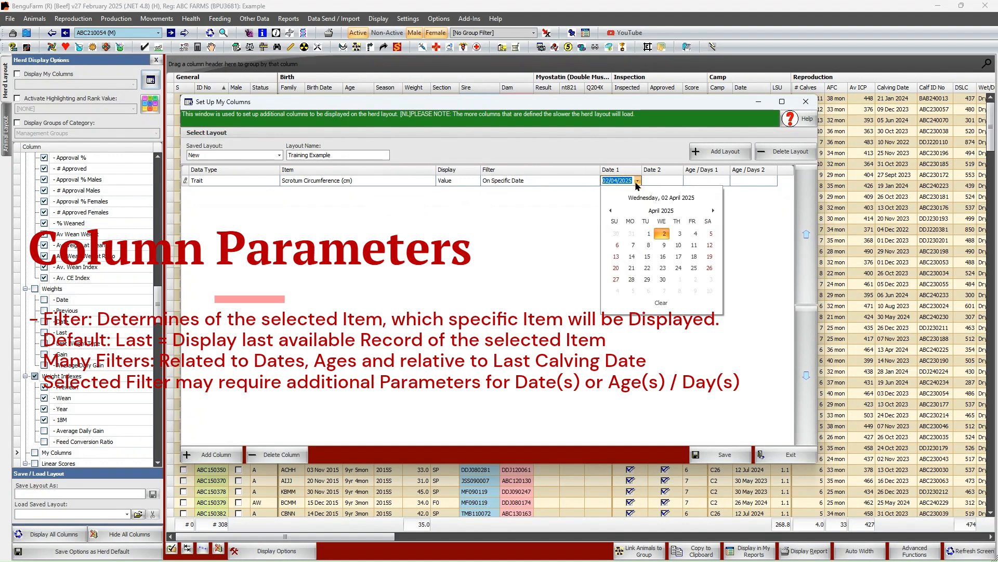
pyautogui.click(610, 211)
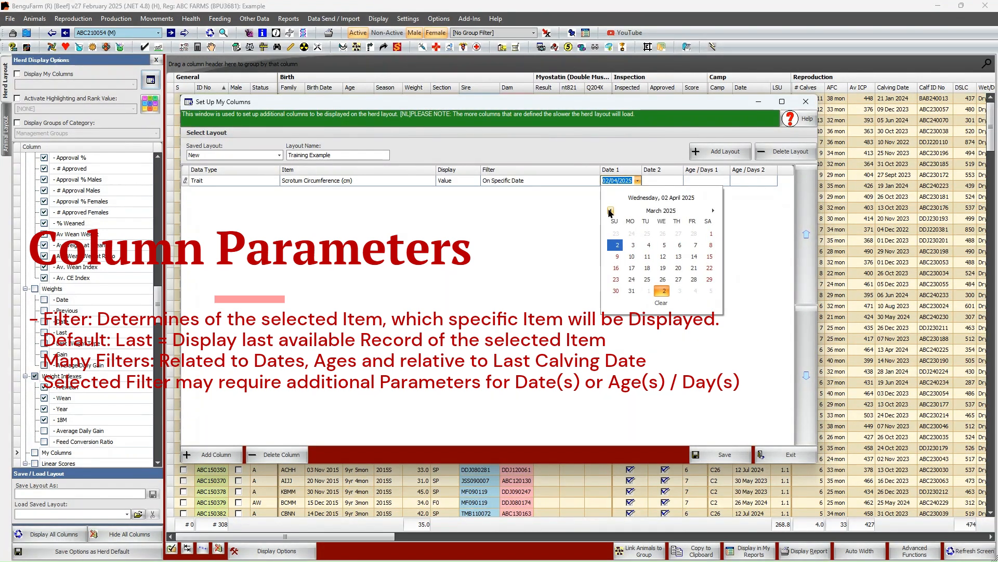
pyautogui.click(708, 234)
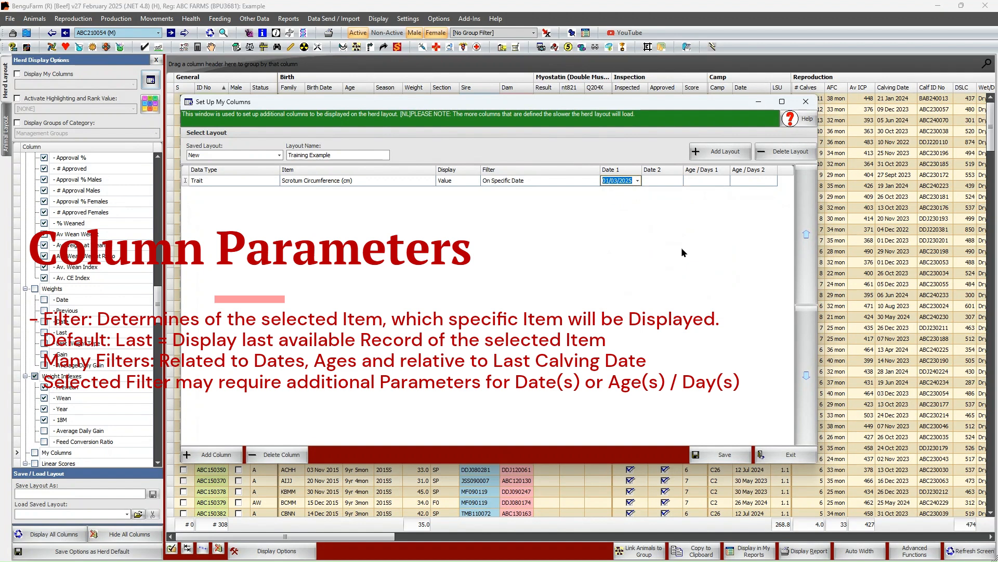
# Return the Scrotum Circumference column's filter to Last
pyautogui.click(595, 183)
pyautogui.click(595, 183)
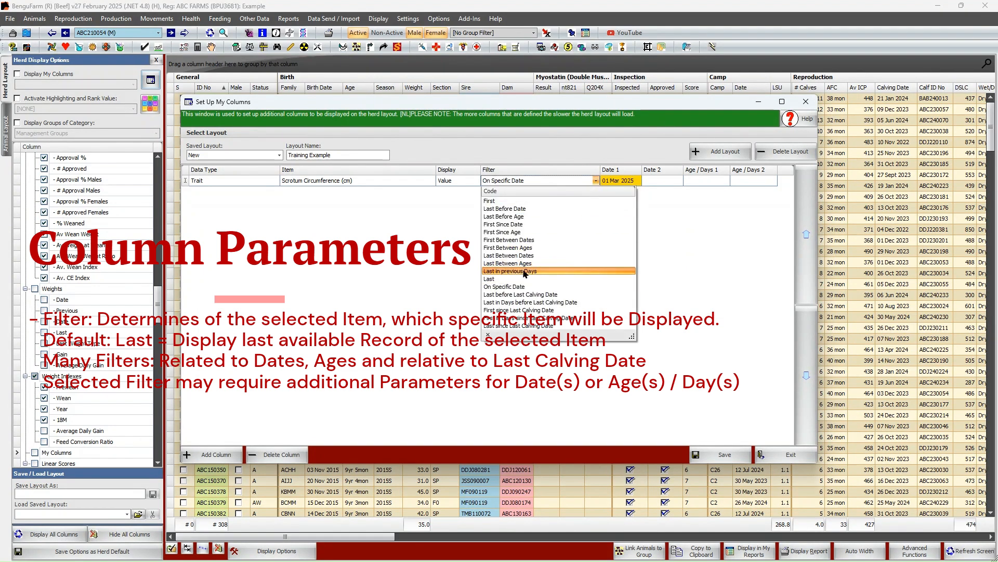
pyautogui.click(517, 279)
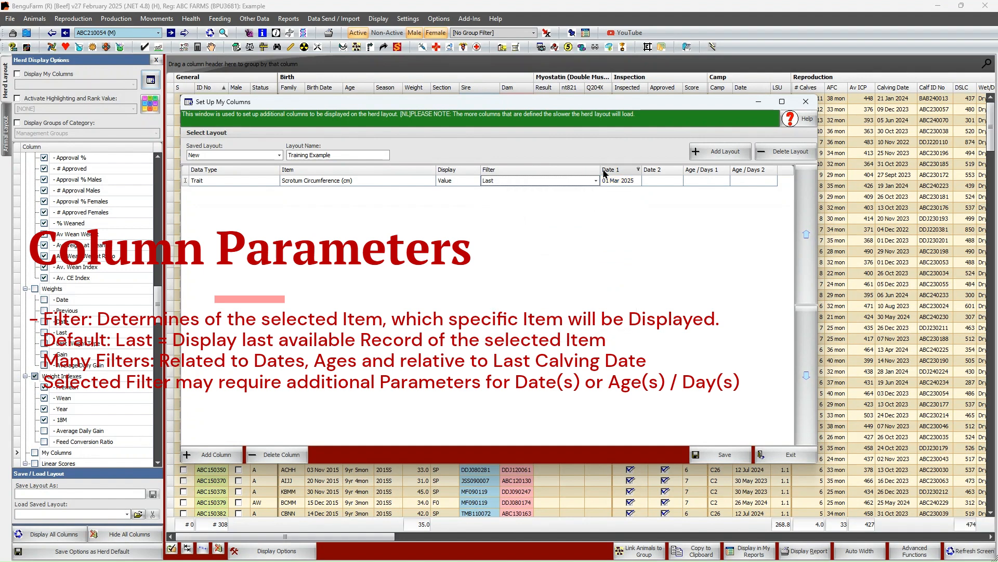
# Set the Scrotum Circumference column's filter to Last Before Date with 1 February 2025 as Date 1
pyautogui.click(555, 181)
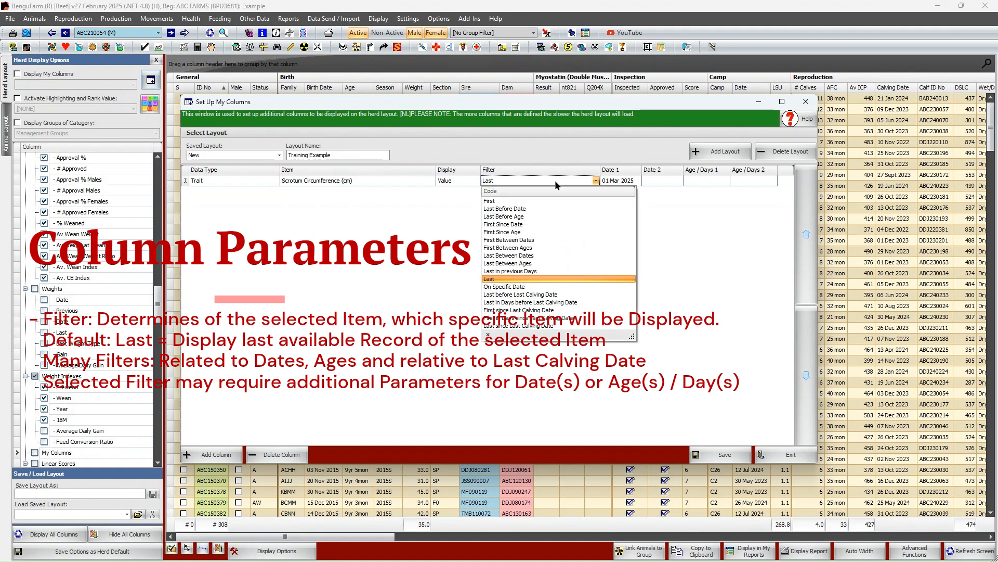
pyautogui.click(510, 209)
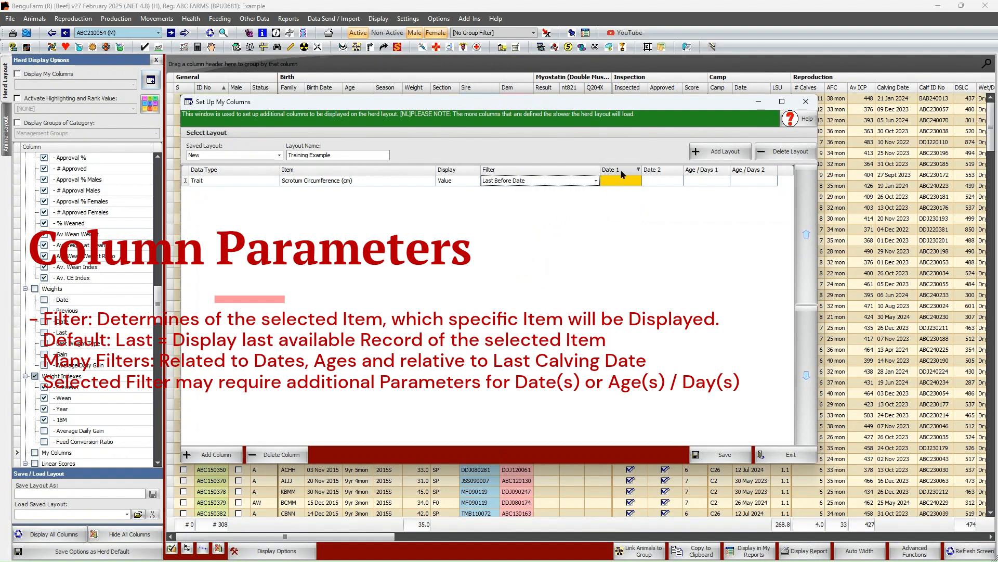
pyautogui.click(630, 181)
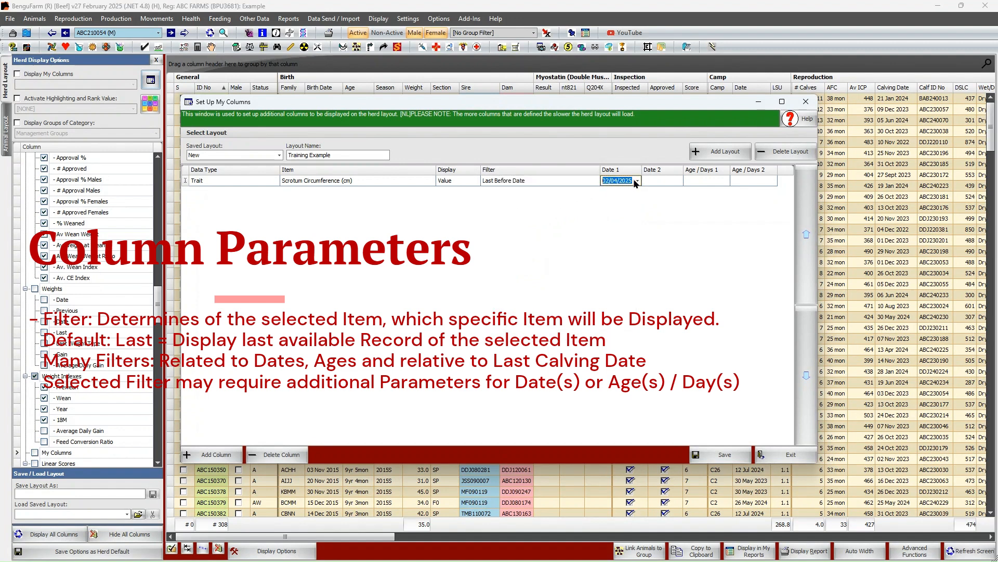
pyautogui.click(636, 181)
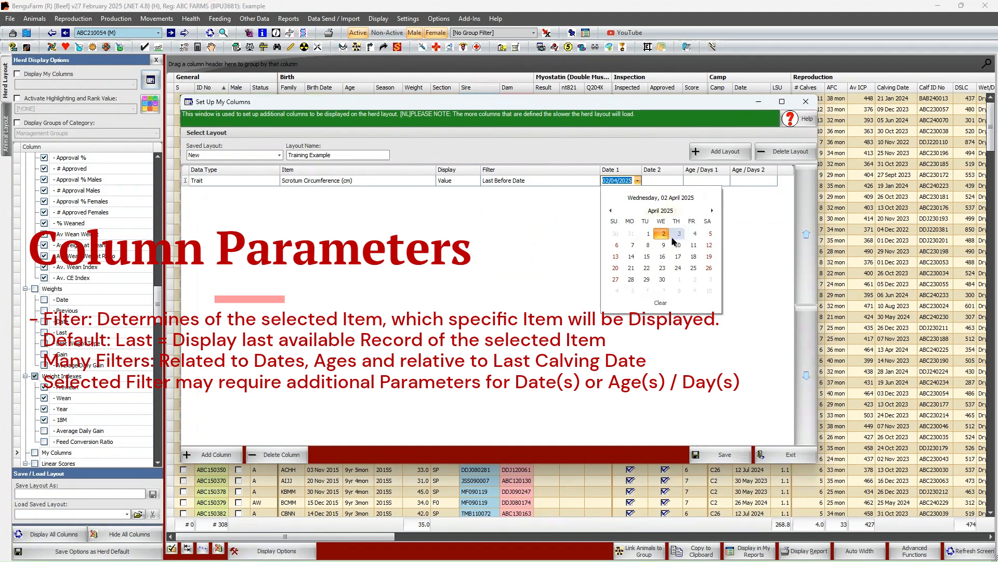
pyautogui.click(610, 210)
pyautogui.click(611, 210)
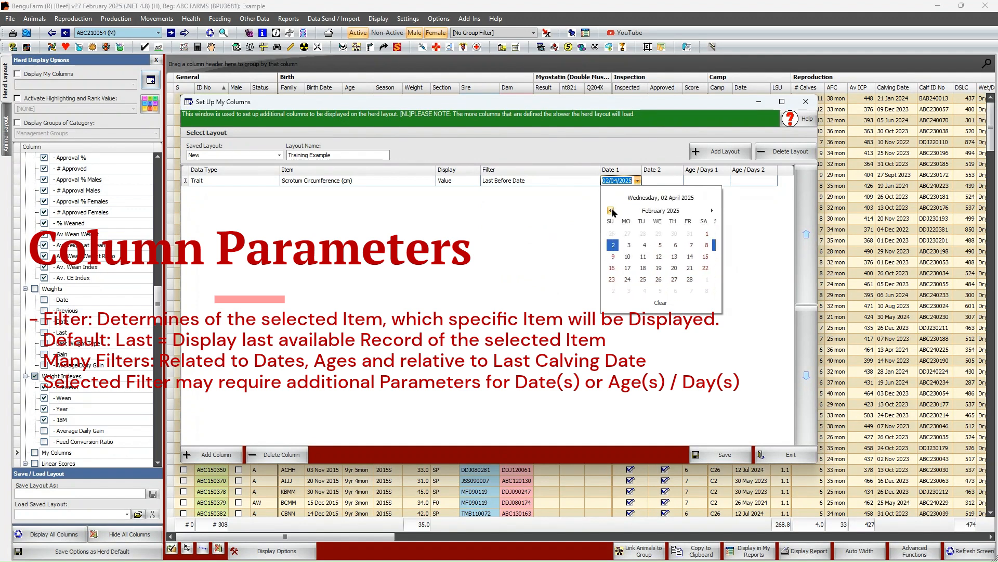
pyautogui.click(710, 234)
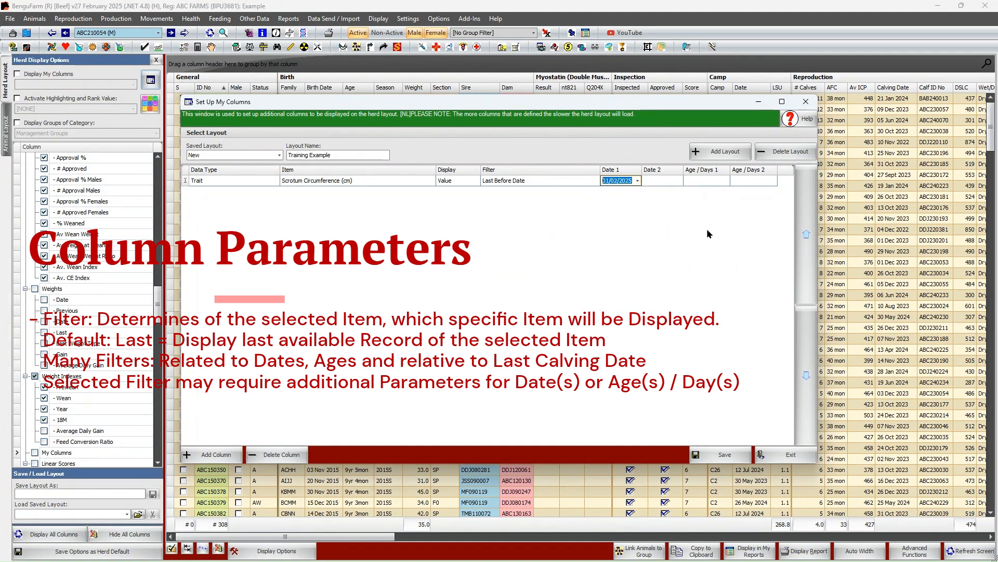
# Set the Scrotum Circumference column's filter to Last Before Age with 540 as Age / Days 1
pyautogui.click(595, 181)
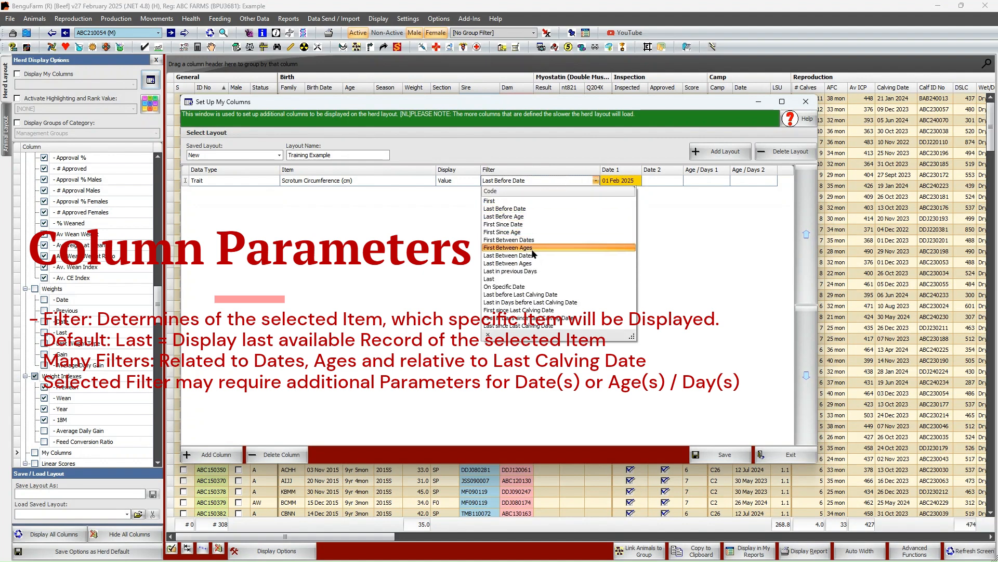
pyautogui.click(513, 217)
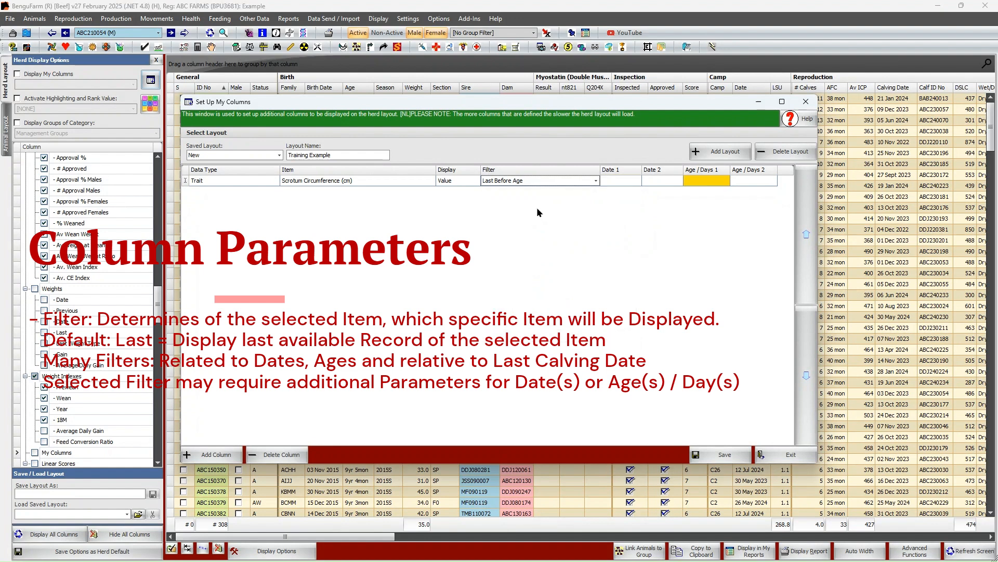
pyautogui.click(708, 182)
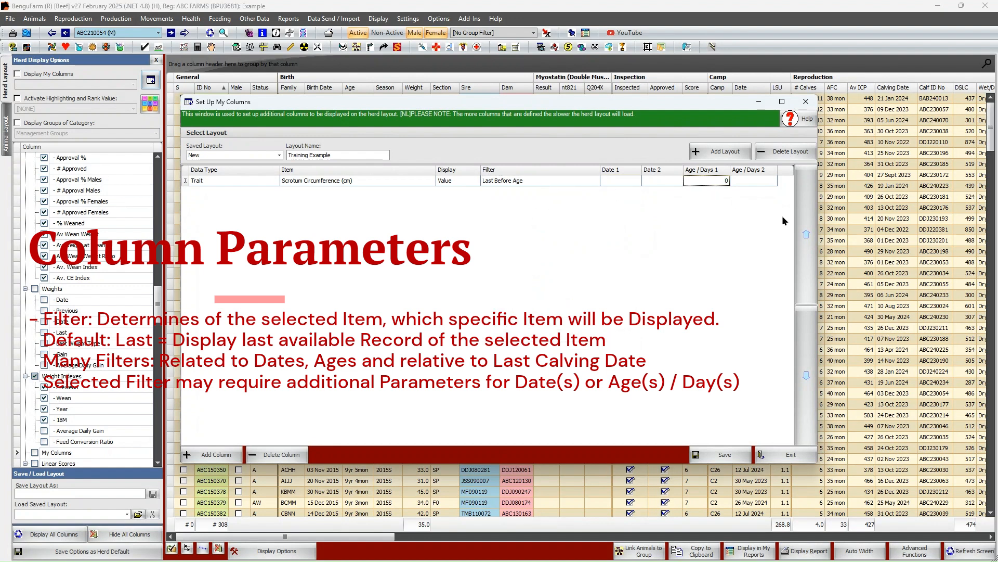
pyautogui.write('5000')
pyautogui.press('BackSpace')
# Set the Scrotum Circumference column's filter to First Between Ages with 999 as Age / Days 2
pyautogui.click(538, 184)
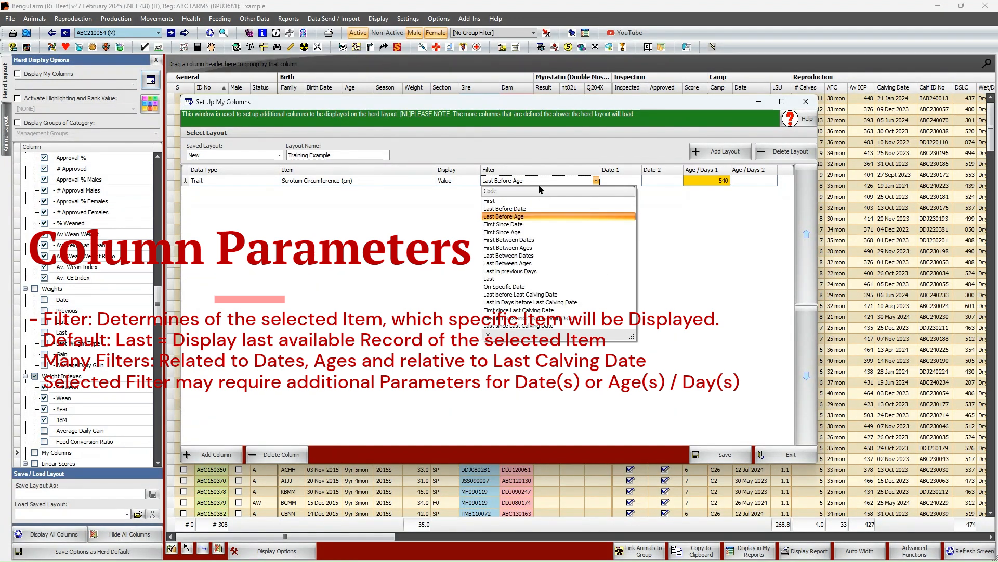
pyautogui.click(509, 248)
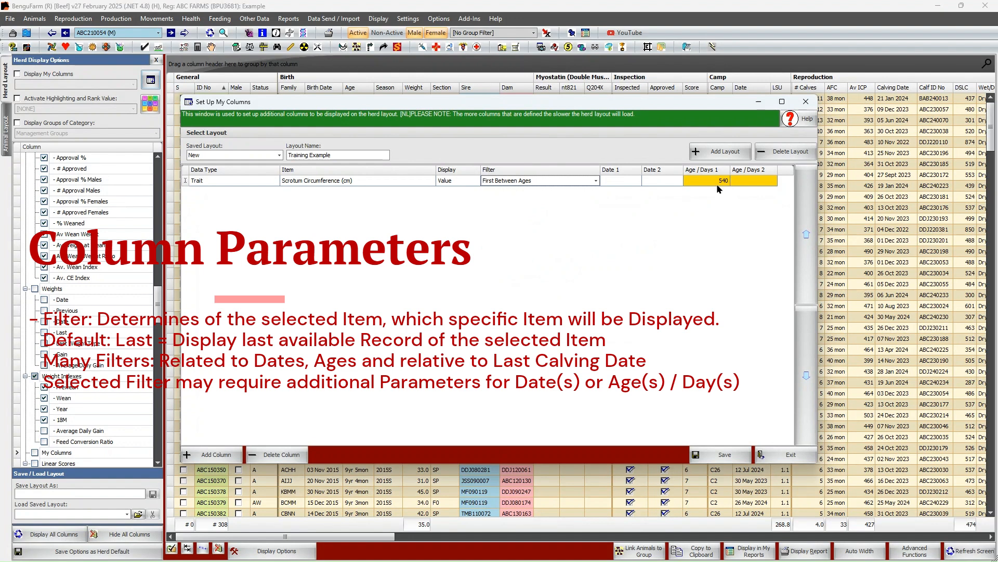
pyautogui.click(755, 184)
pyautogui.write('365')
pyautogui.click(758, 181)
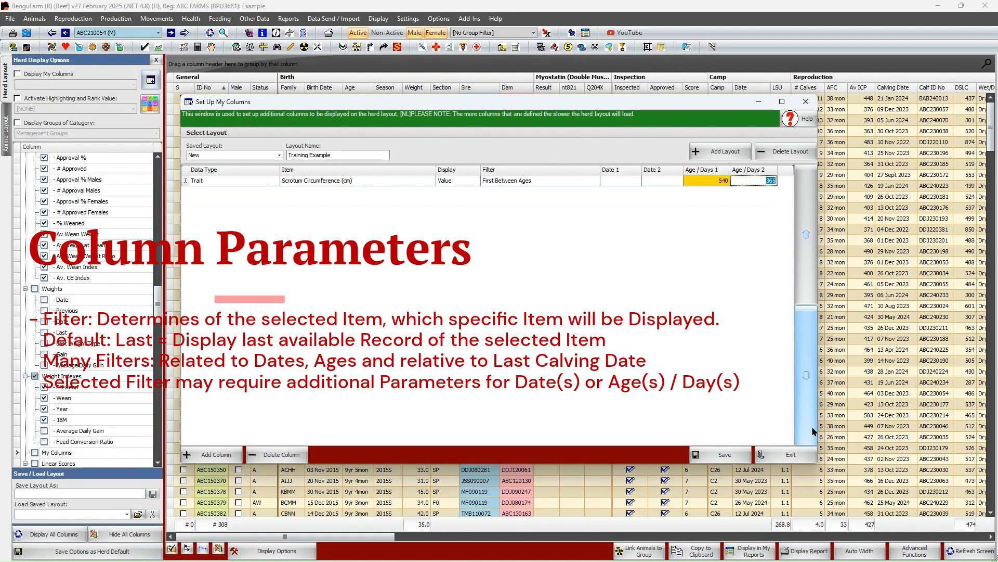
pyautogui.write('99')
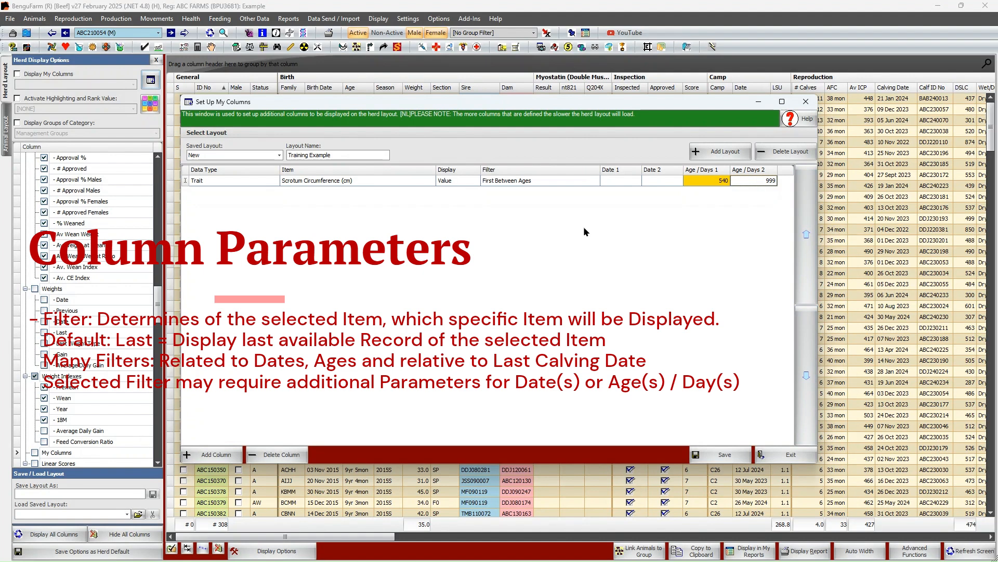
pyautogui.write('9')
# Change the Scrotum Circumference column's filter back to Last
pyautogui.click(518, 181)
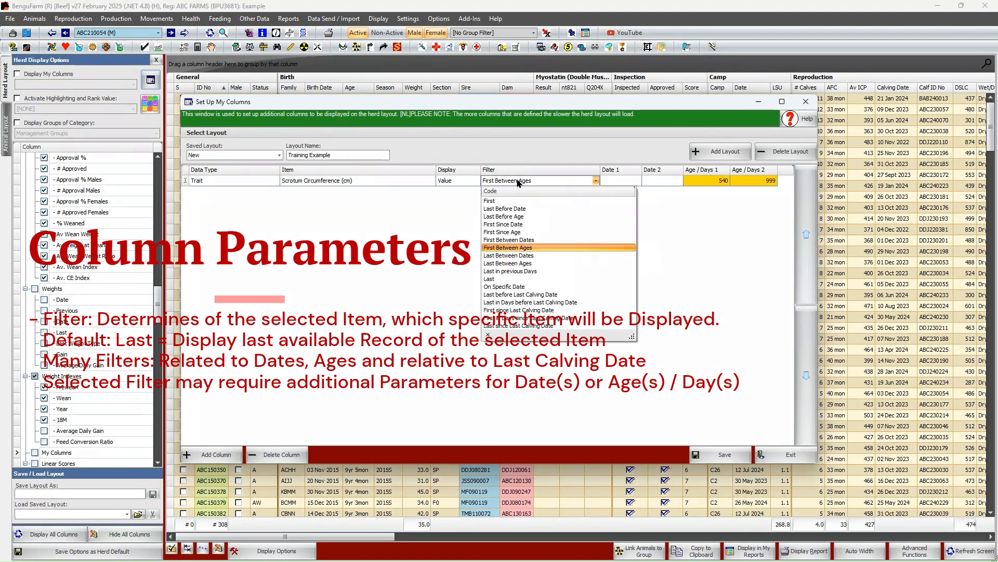
pyautogui.click(508, 280)
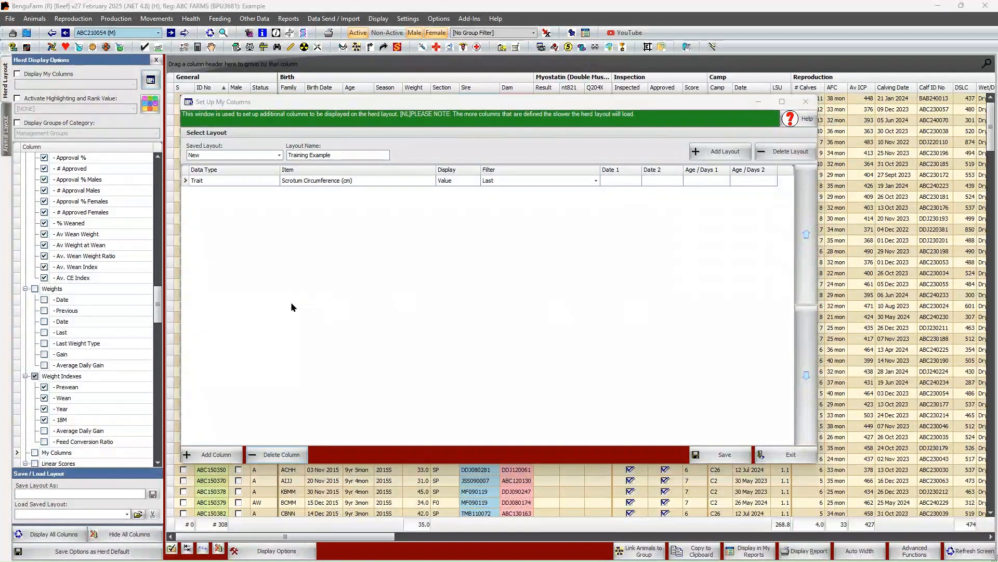
# Add a second Trait column to the layout with Shoulder Height as its item
pyautogui.click(221, 455)
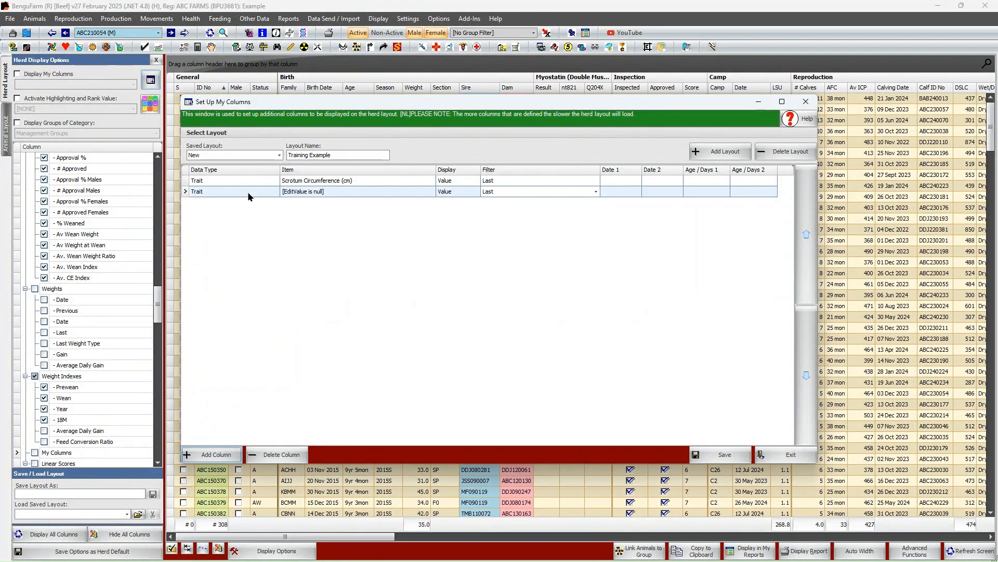
pyautogui.click(325, 193)
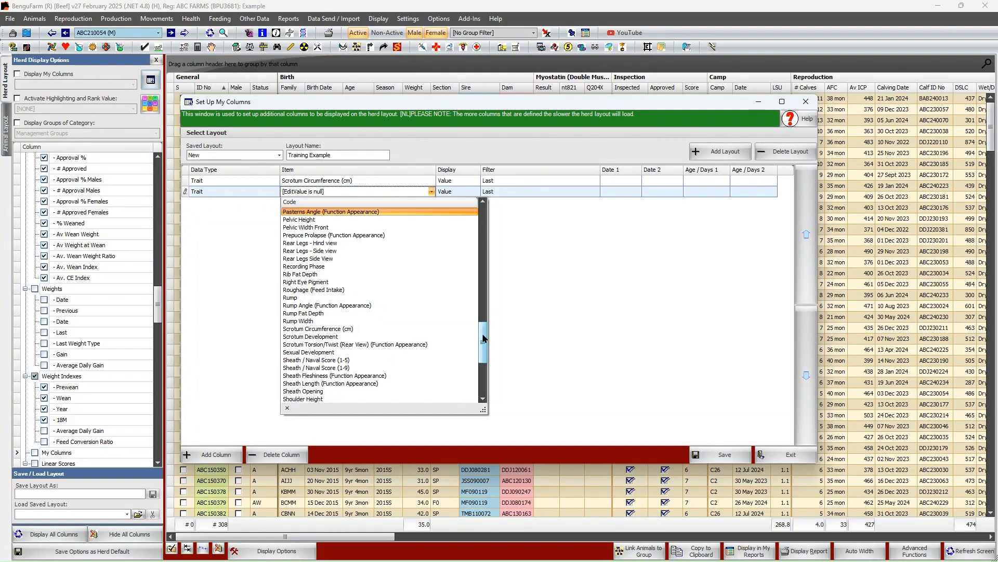
pyautogui.moveTo(483, 339); pyautogui.dragTo(481, 357)
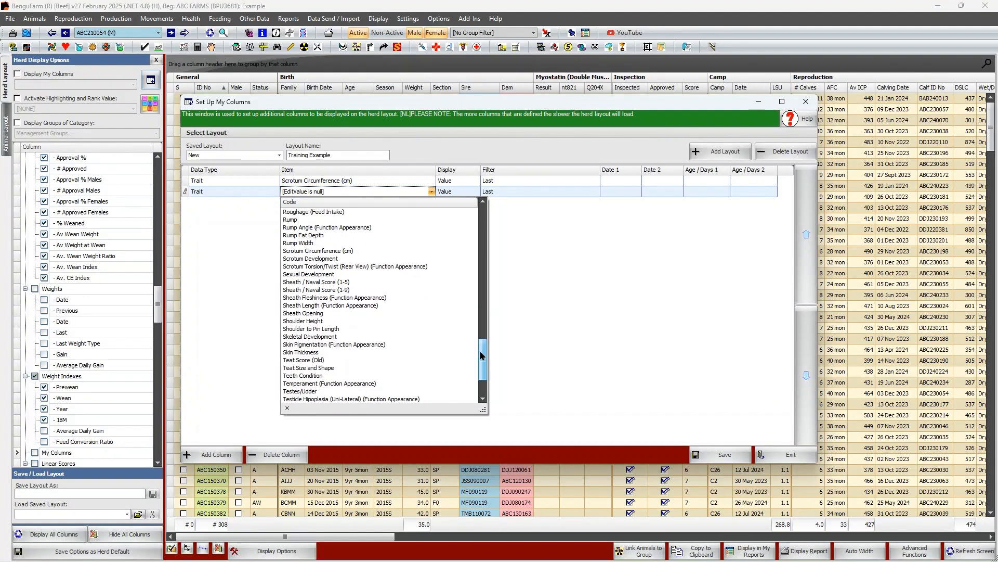
pyautogui.click(337, 322)
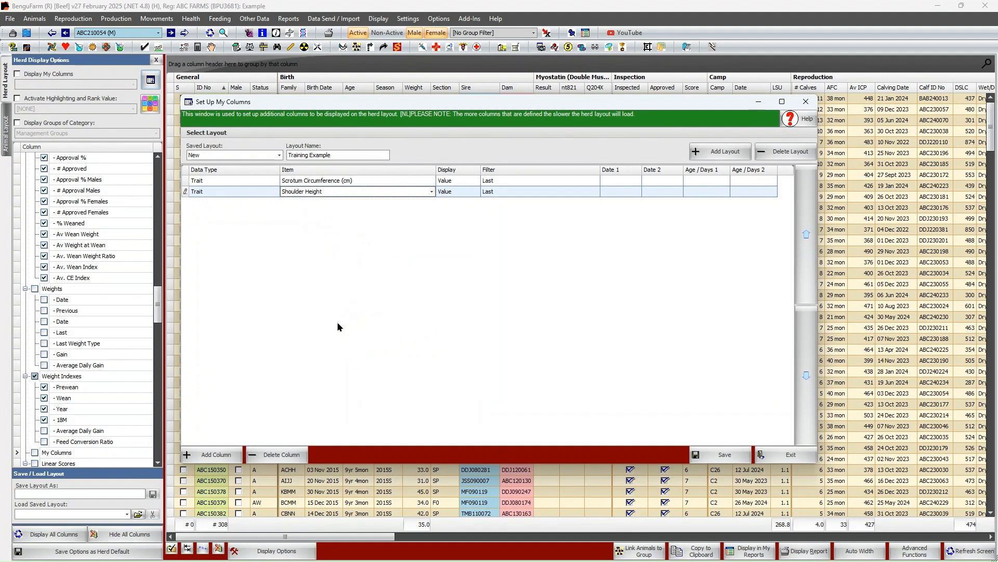
# Add a Vaccination/Dosing/Supplement column for Heartwater infected blood that displays the Date
pyautogui.click(209, 456)
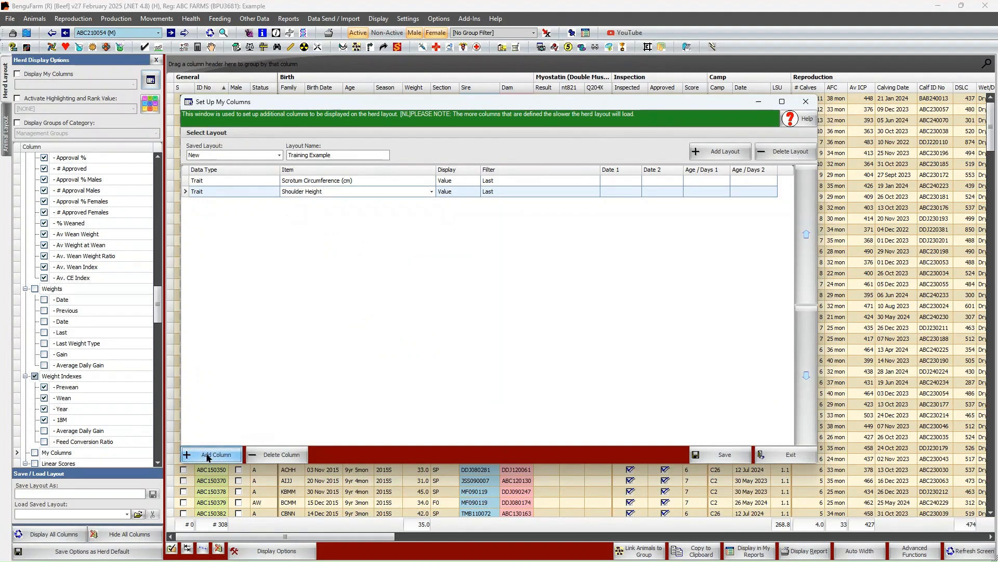
pyautogui.click(232, 204)
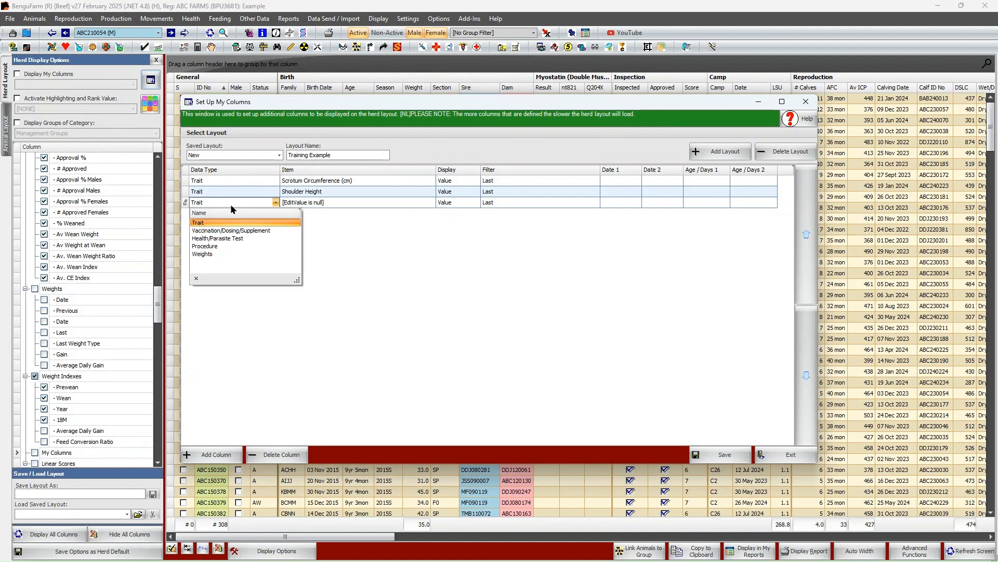
pyautogui.click(248, 231)
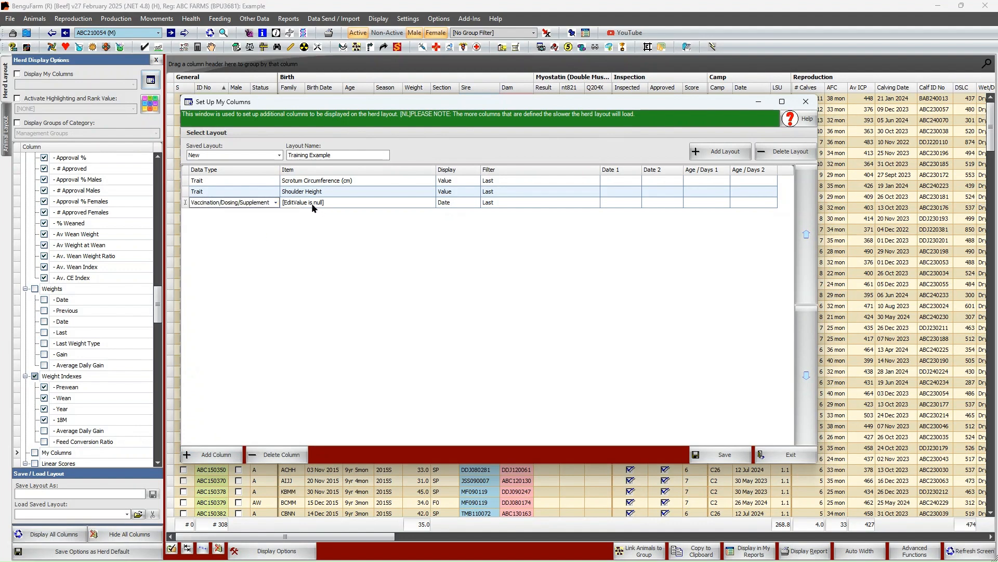
pyautogui.click(313, 206)
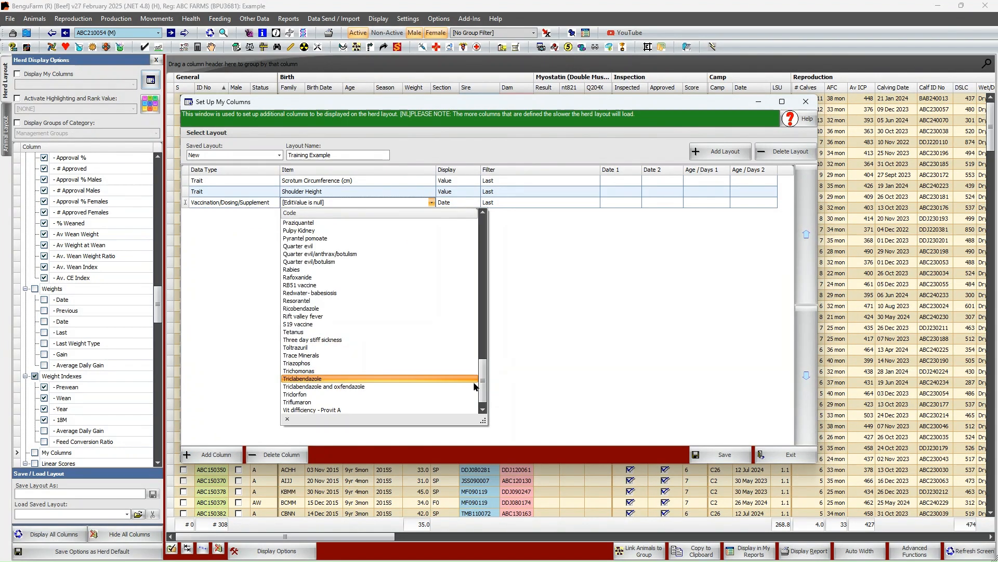
pyautogui.moveTo(481, 363); pyautogui.dragTo(481, 234)
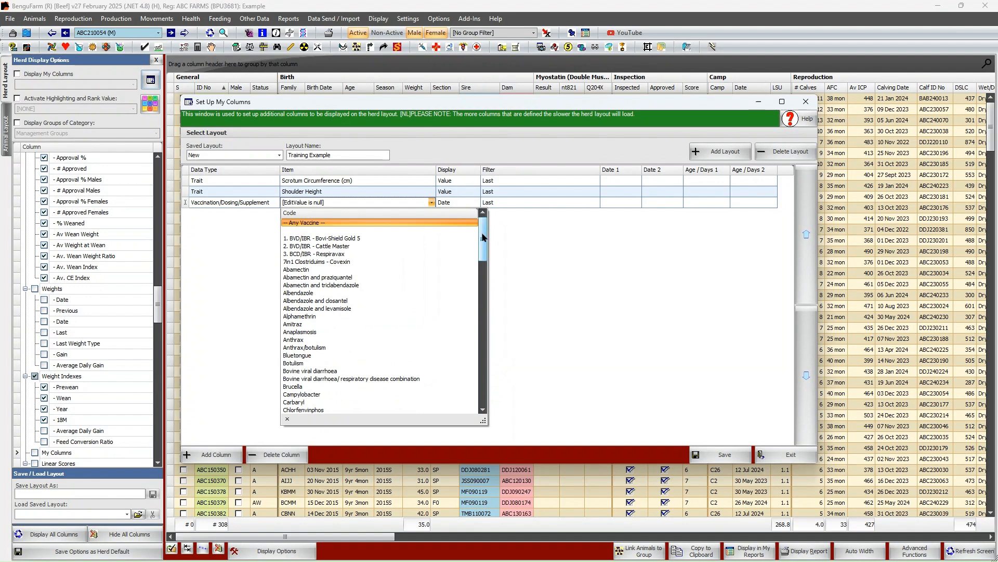
pyautogui.moveTo(482, 237); pyautogui.dragTo(470, 292)
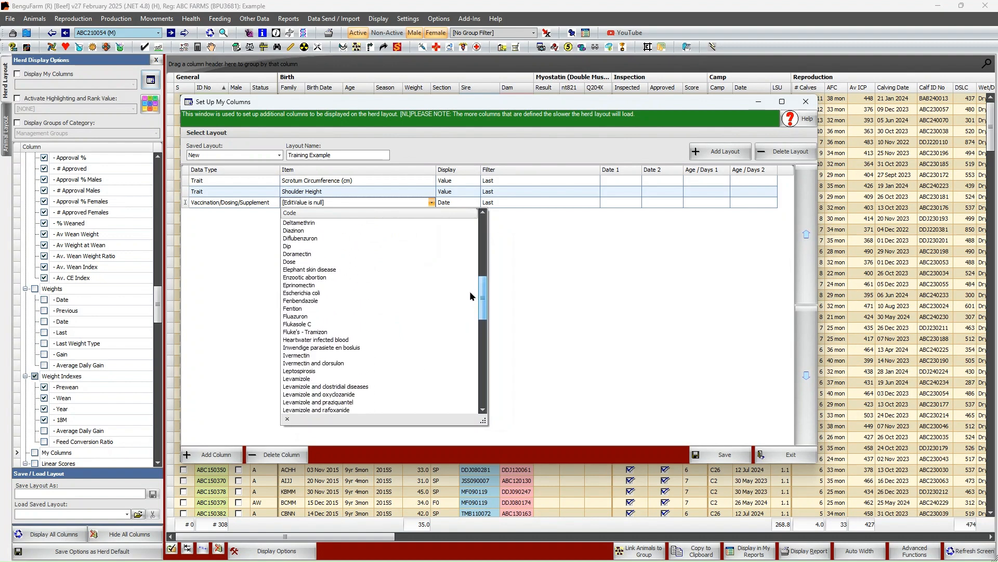
pyautogui.click(345, 340)
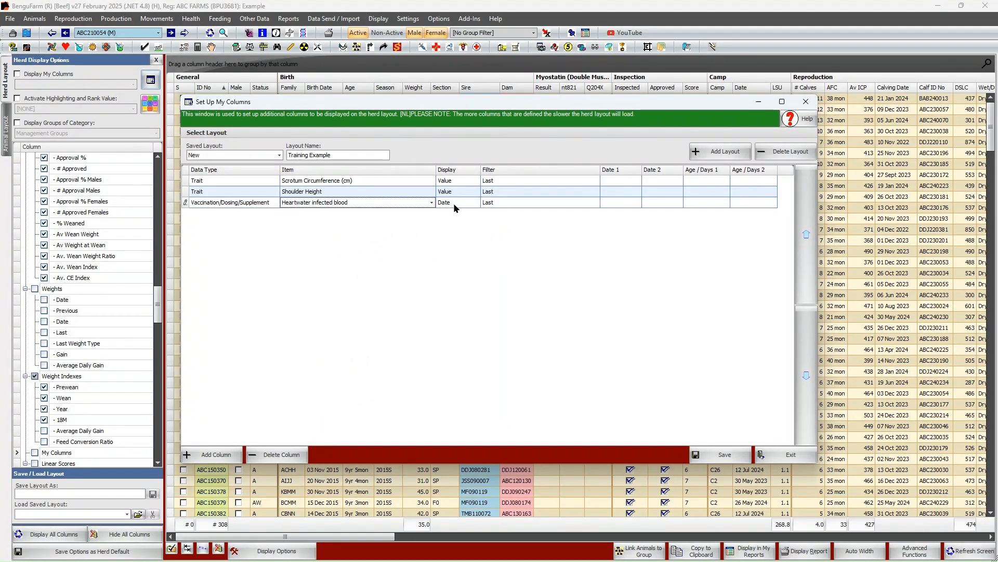
pyautogui.click(454, 203)
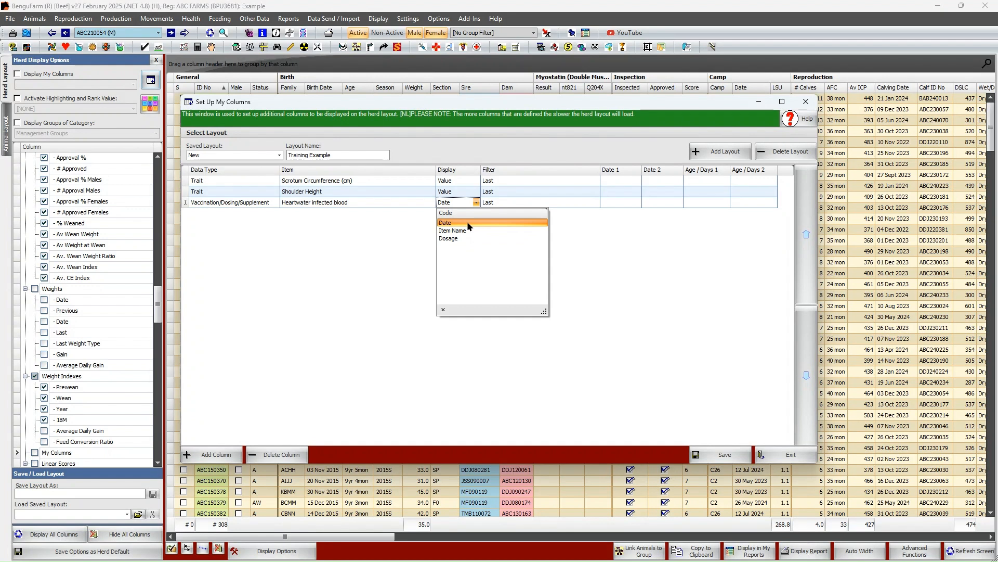
pyautogui.click(469, 224)
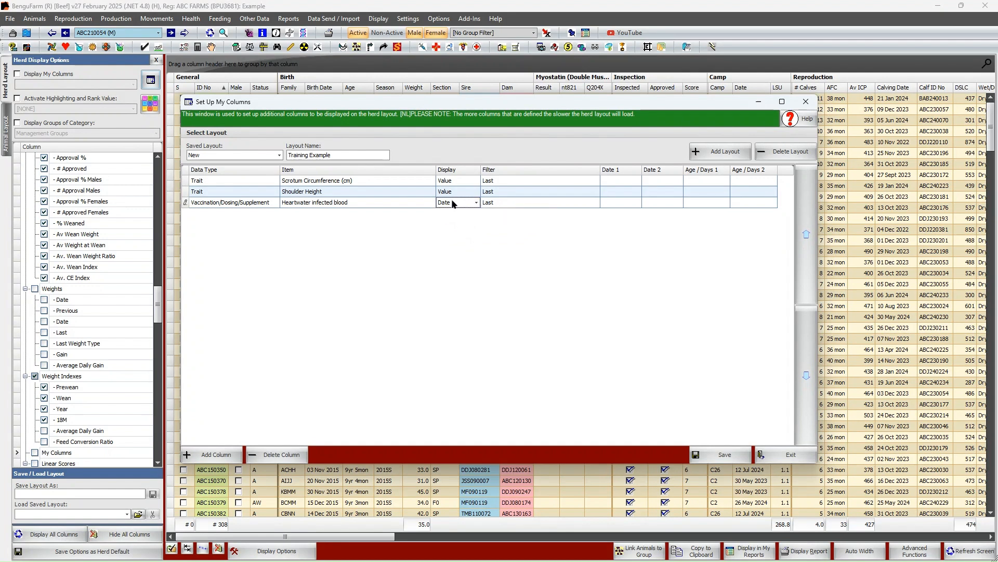
# Add another Vaccination/Dosing/Supplement column for Heartwater infected blood, displaying the Dosage
pyautogui.click(202, 454)
pyautogui.click(242, 212)
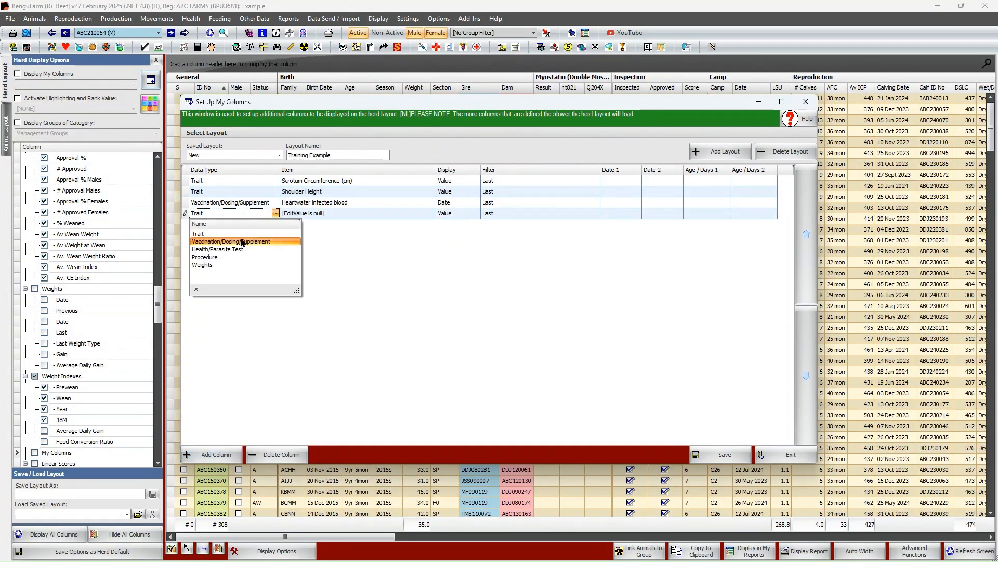
pyautogui.click(231, 241)
pyautogui.click(335, 211)
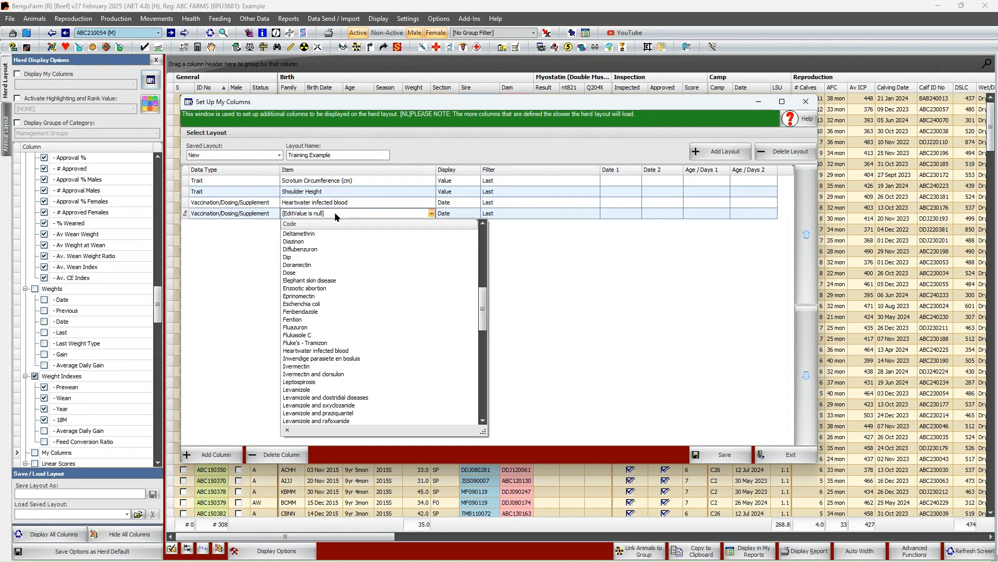
pyautogui.click(337, 353)
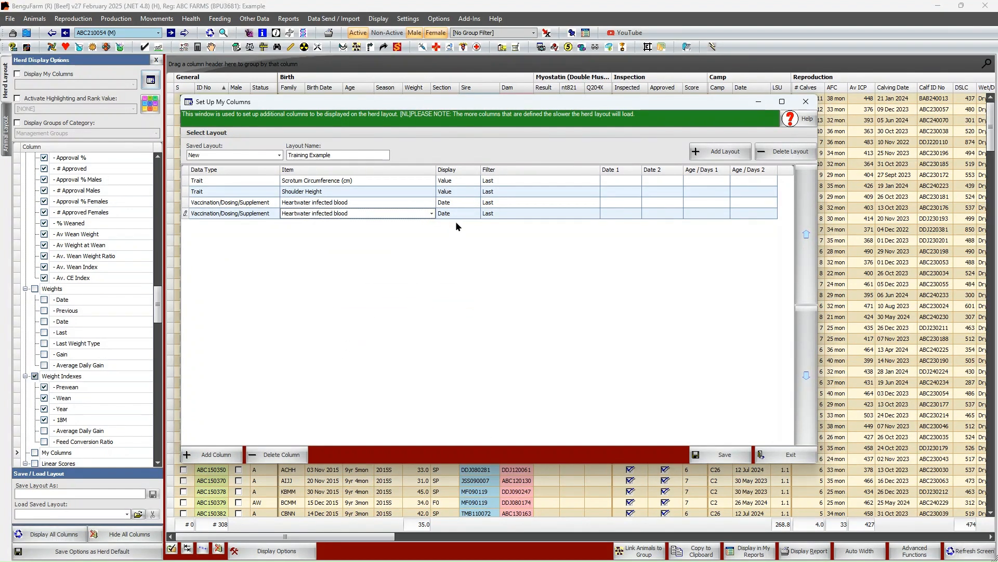
pyautogui.click(456, 214)
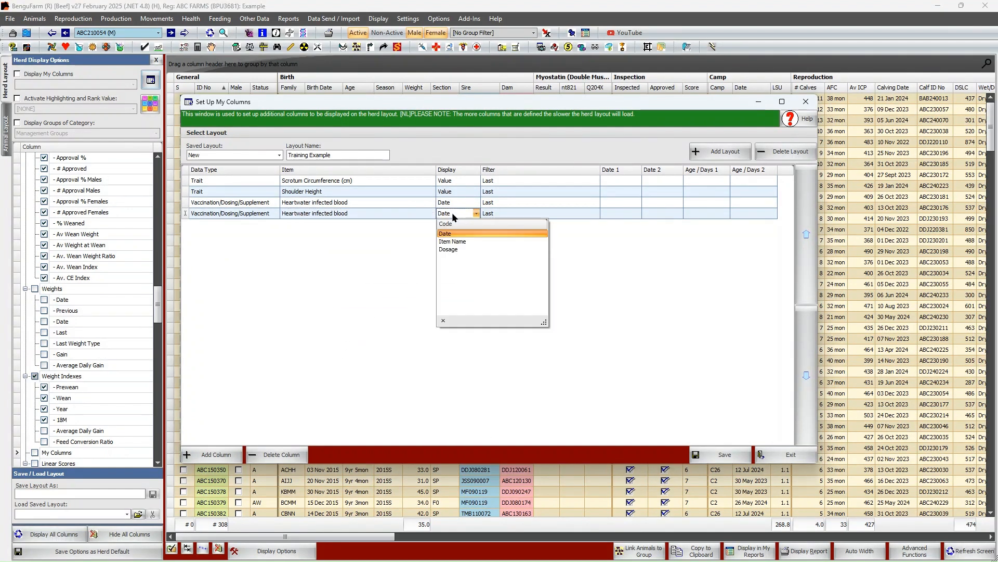
pyautogui.click(457, 250)
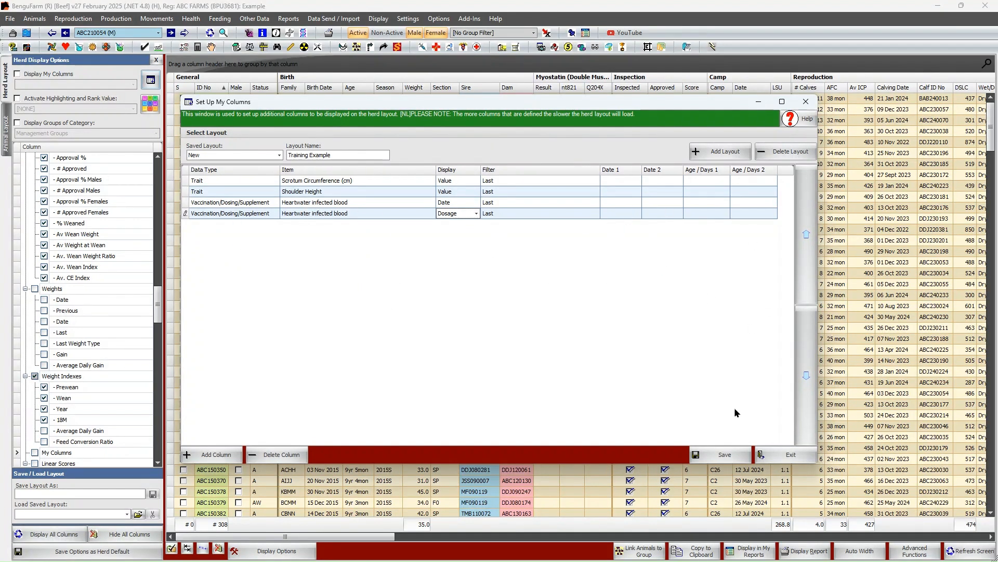
# Save the Training Example layout and close the column setup window
pyautogui.click(726, 458)
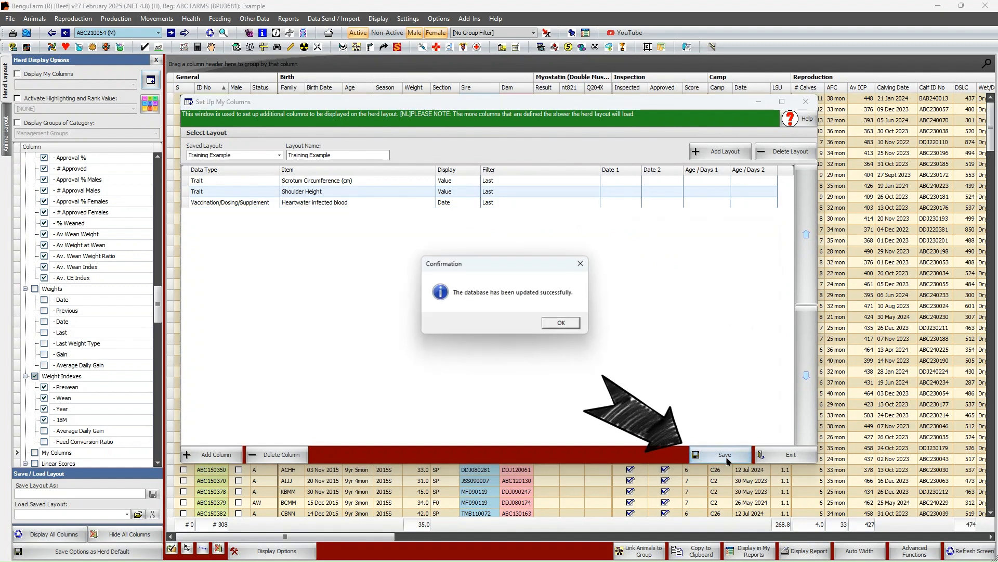
pyautogui.click(562, 323)
pyautogui.click(779, 451)
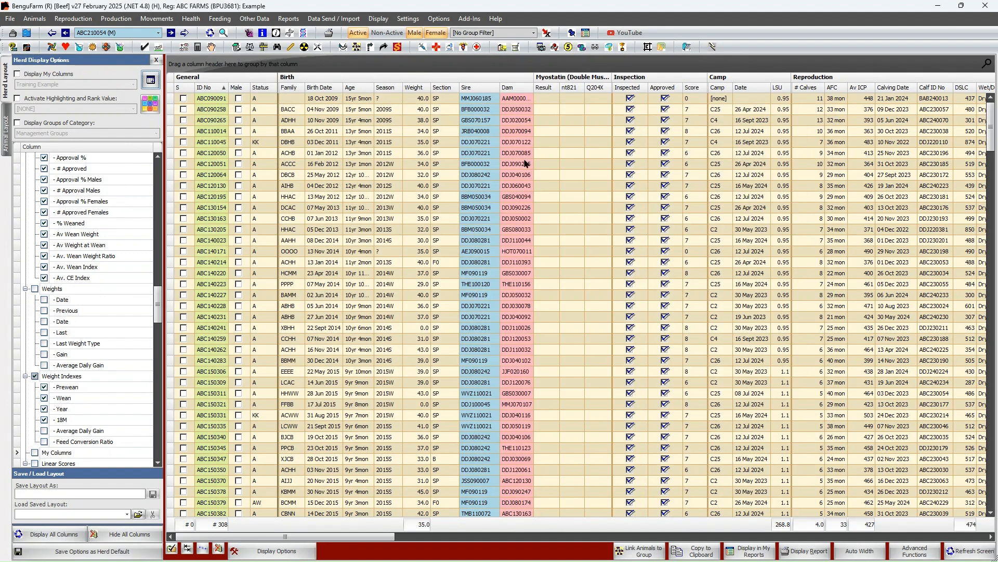
# Display My Columns in the herd layout with the saved Training Example layout and check the My Columns section
pyautogui.click(17, 76)
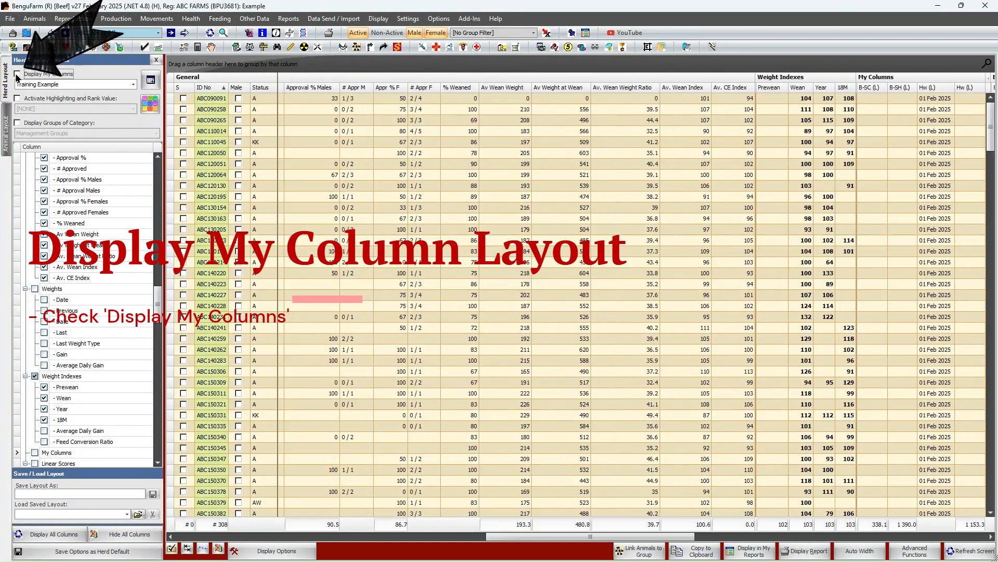
pyautogui.click(56, 86)
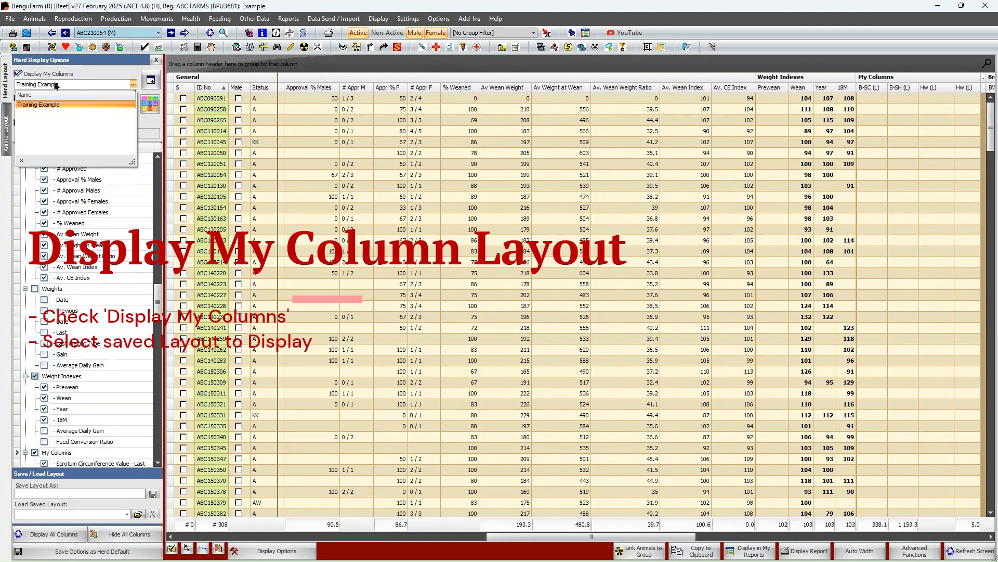
pyautogui.click(52, 104)
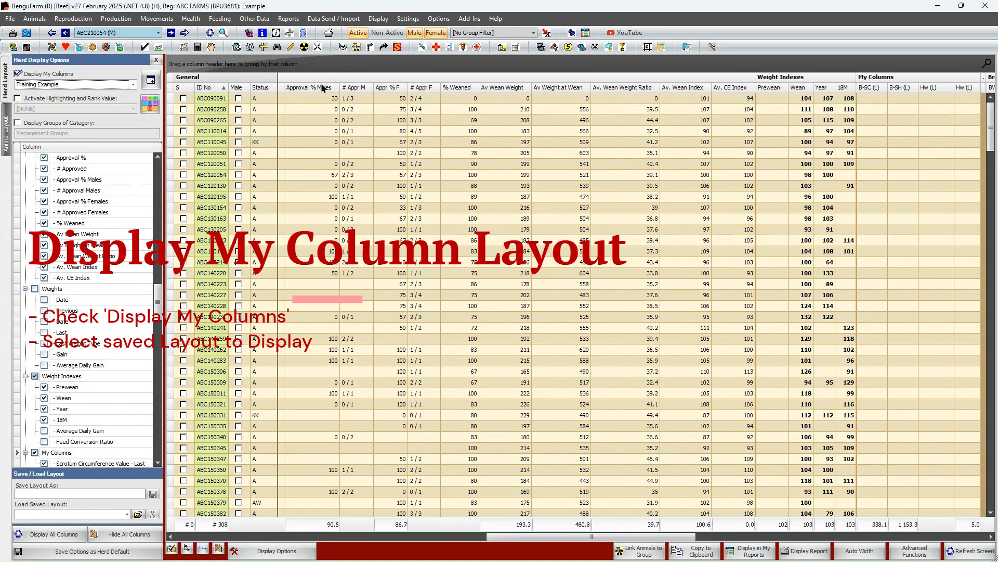
pyautogui.click(133, 85)
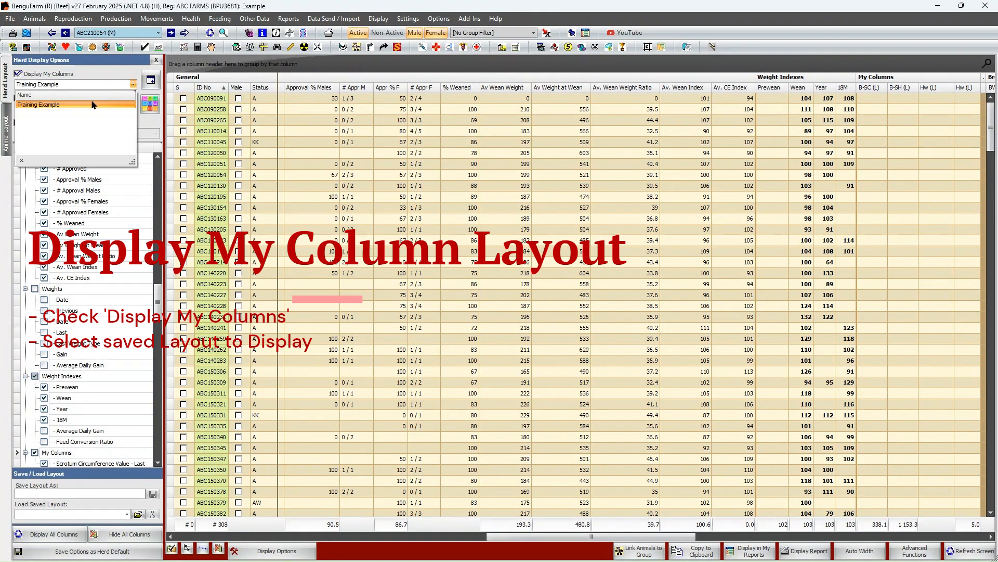
pyautogui.click(63, 106)
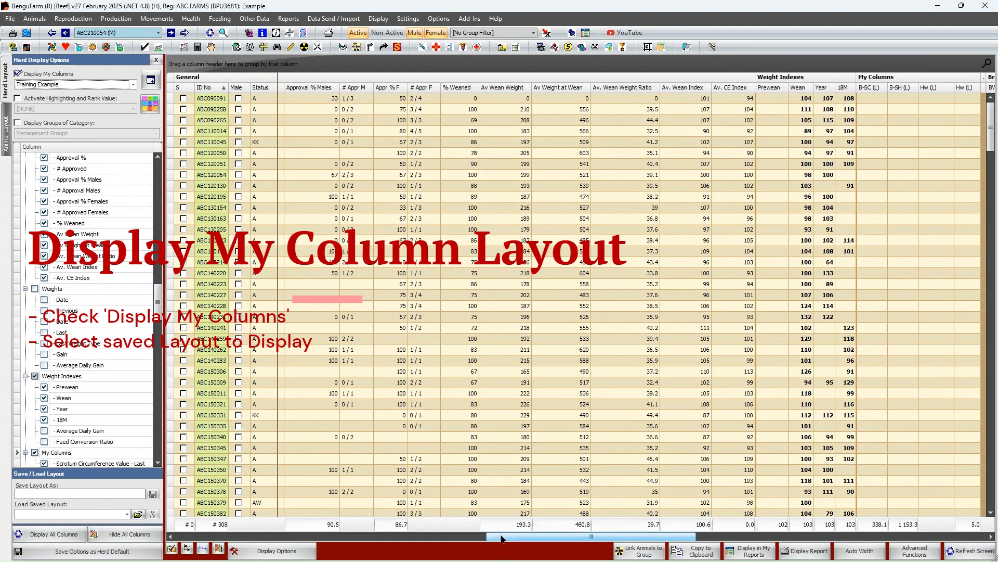
pyautogui.moveTo(502, 536); pyautogui.dragTo(574, 543)
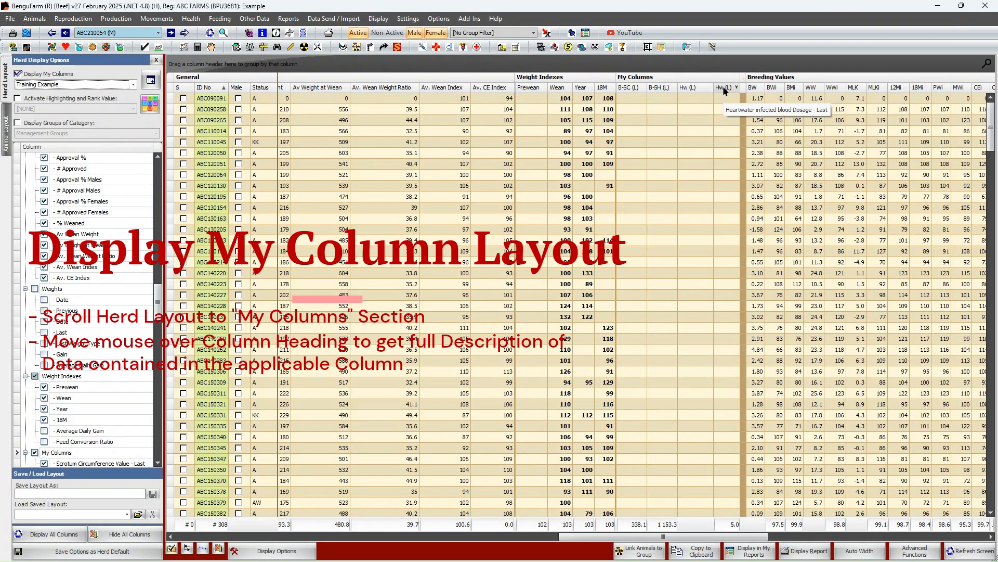
# Examine the My Columns values down the herd list, including the trait entries for the young bulls and the footer averages
pyautogui.moveTo(990, 133); pyautogui.dragTo(980, 189)
pyautogui.scroll(-6, 972, 191)
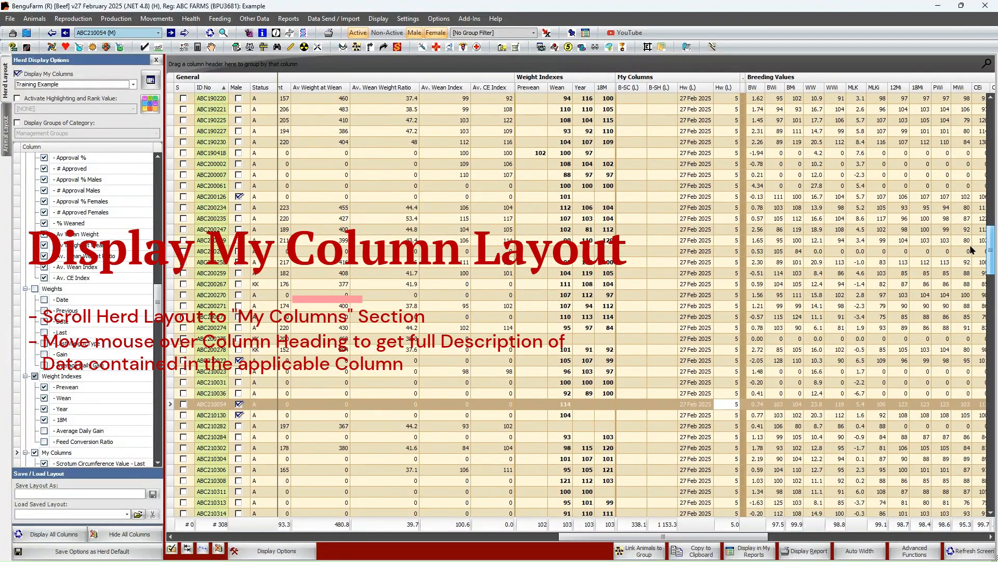
pyautogui.scroll(-5, 966, 197)
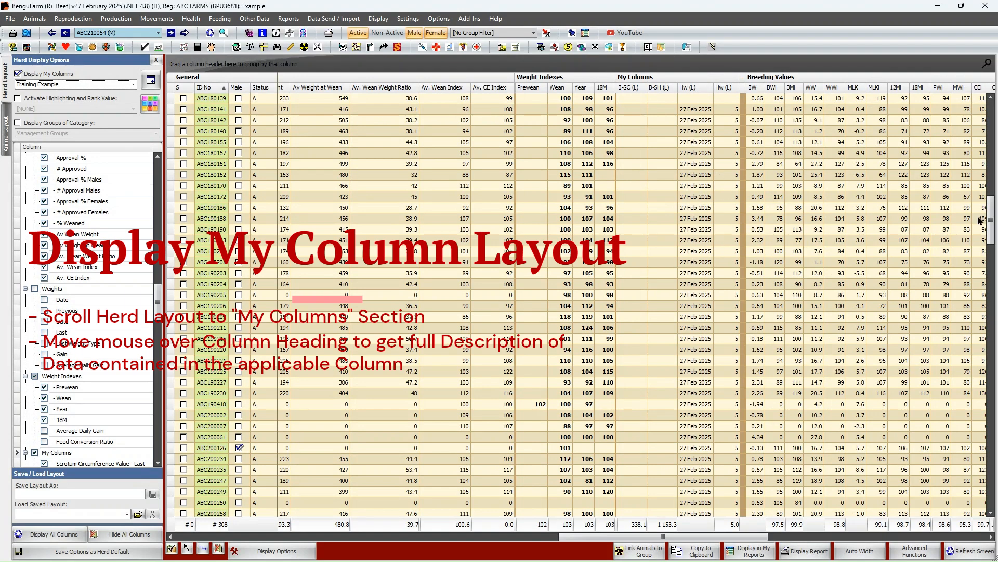
pyautogui.click(984, 283)
pyautogui.moveTo(983, 280); pyautogui.dragTo(980, 315)
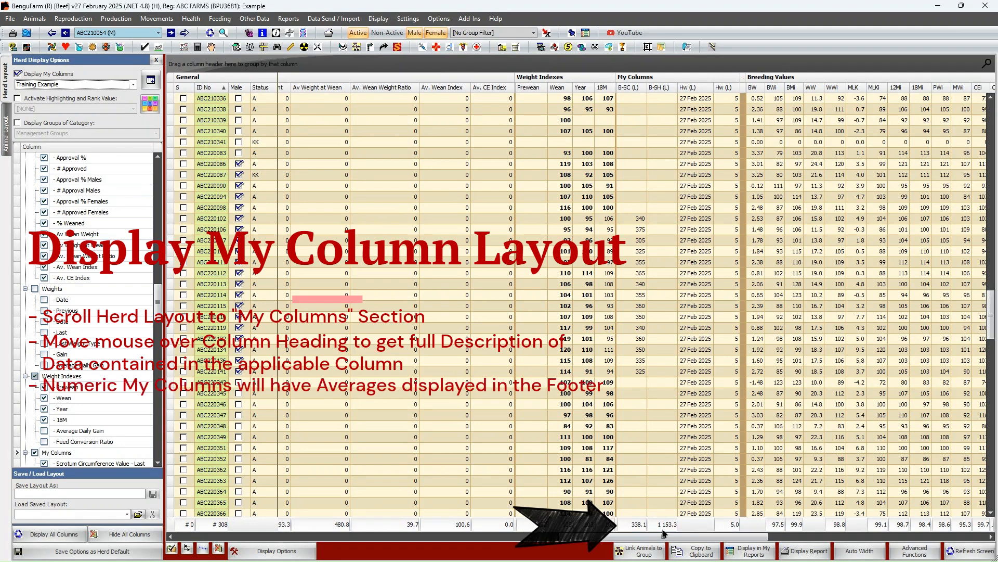
pyautogui.moveTo(991, 316); pyautogui.dragTo(991, 427)
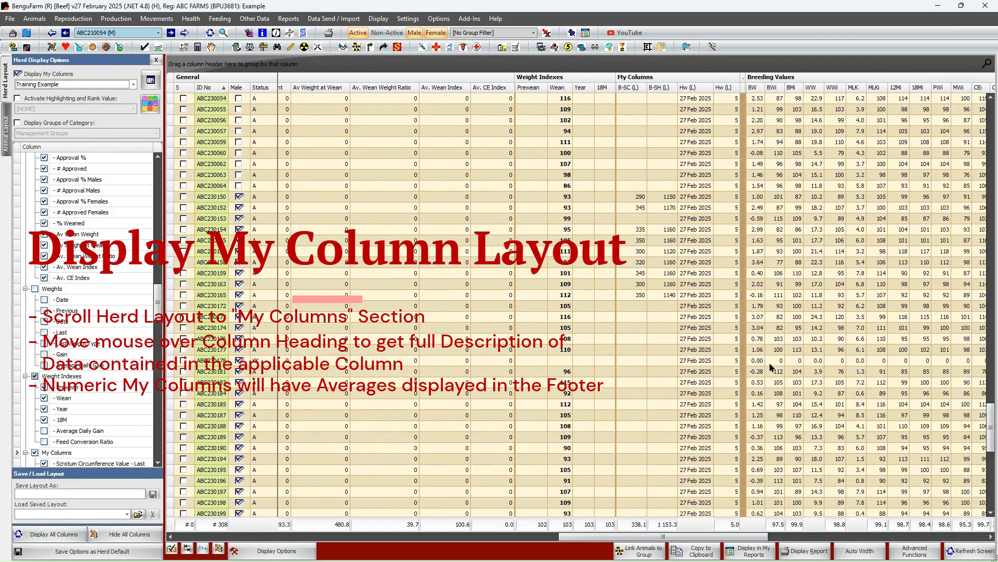
pyautogui.click(649, 264)
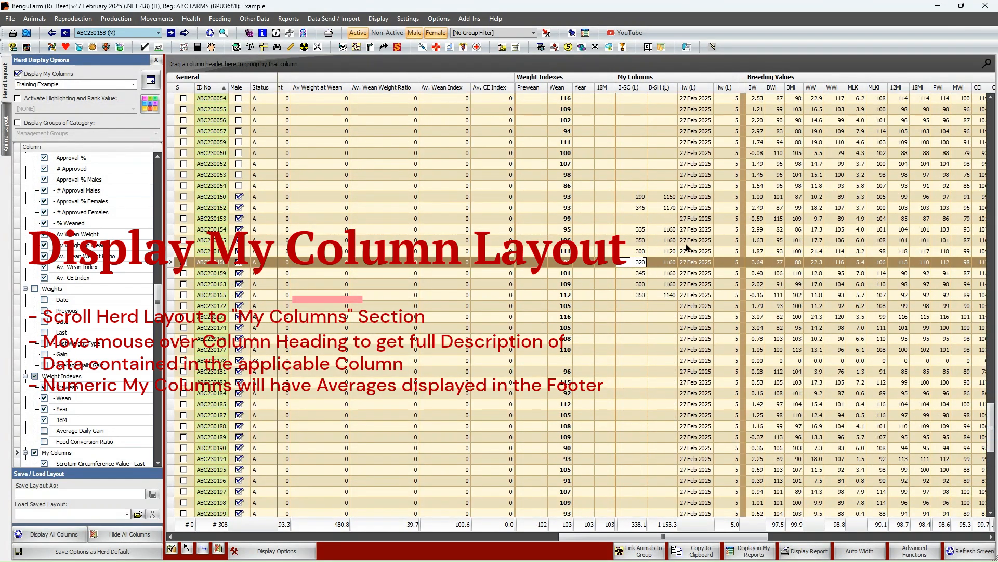
pyautogui.click(665, 265)
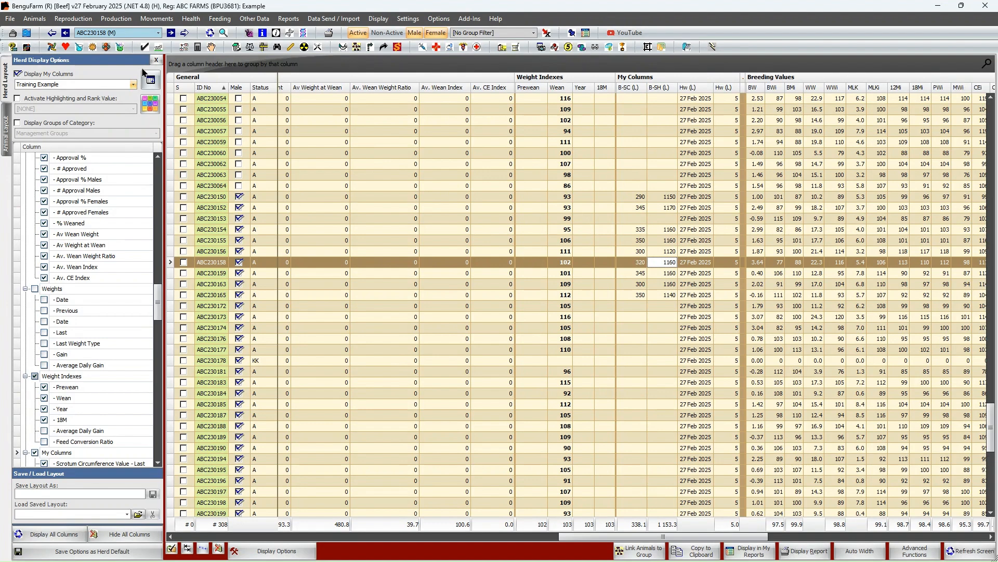
pyautogui.click(150, 84)
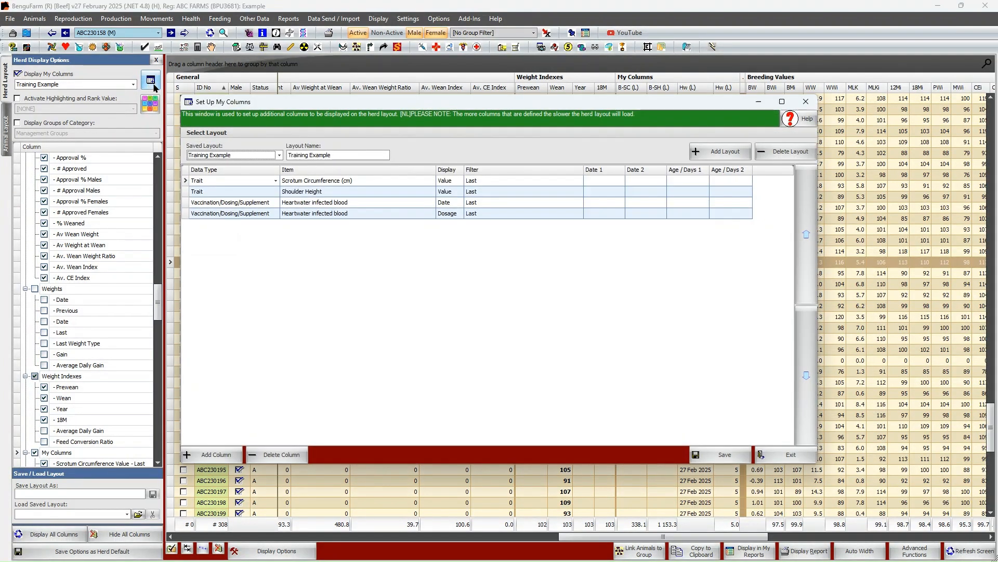
pyautogui.click(715, 154)
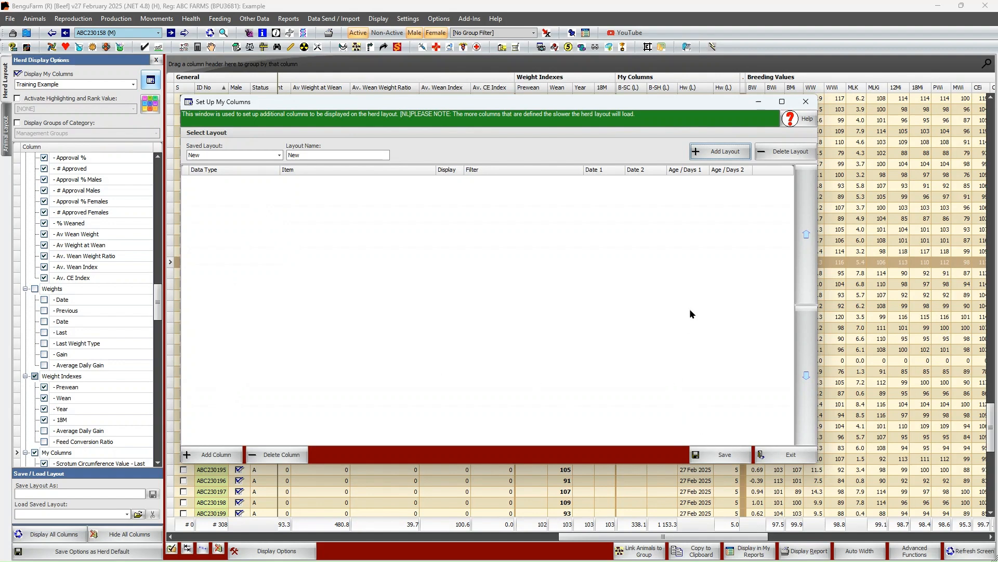
pyautogui.click(786, 454)
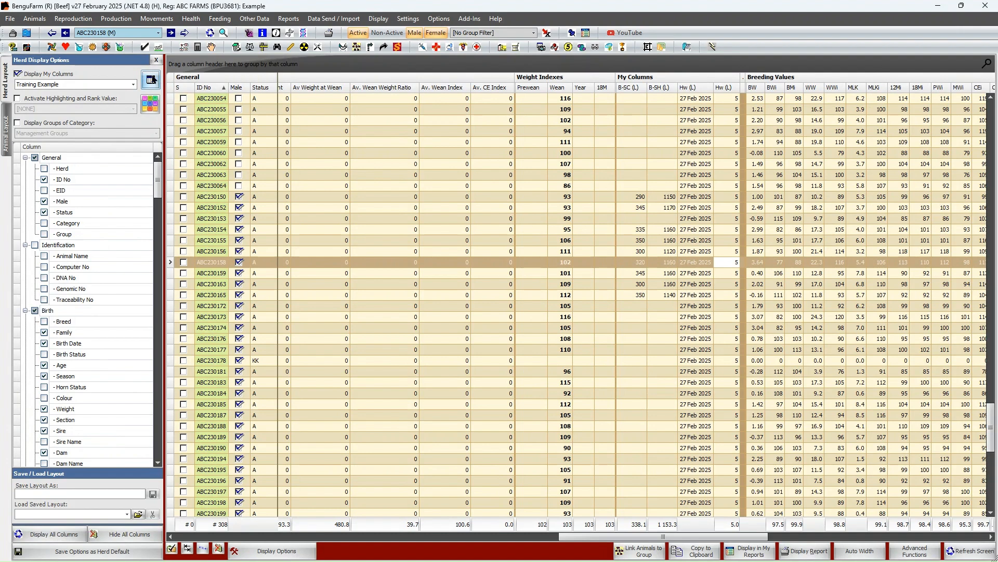
# In the My Columns setup for Training Example, move the Shoulder Height column below both Heartwater infected blood columns
pyautogui.click(151, 79)
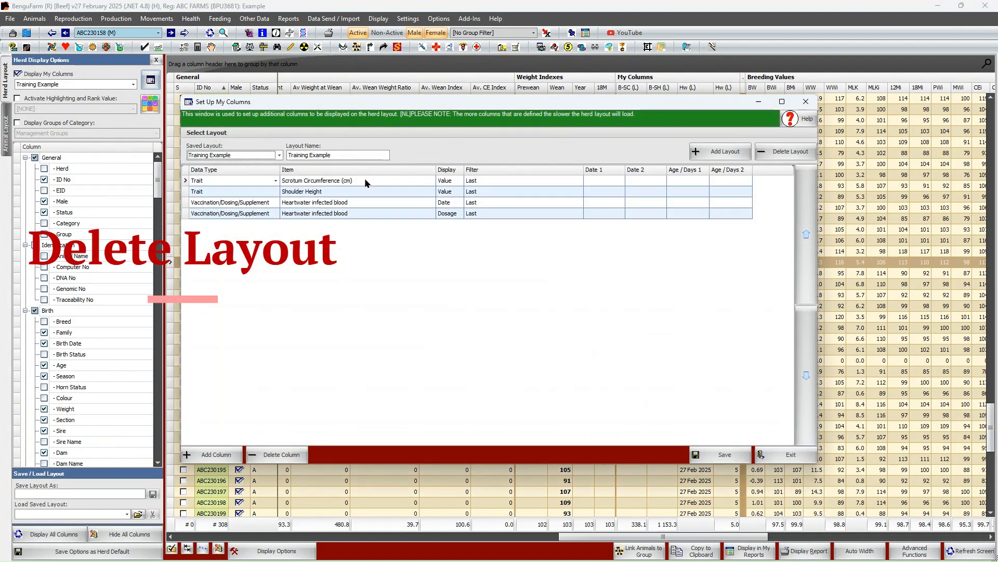
pyautogui.click(264, 152)
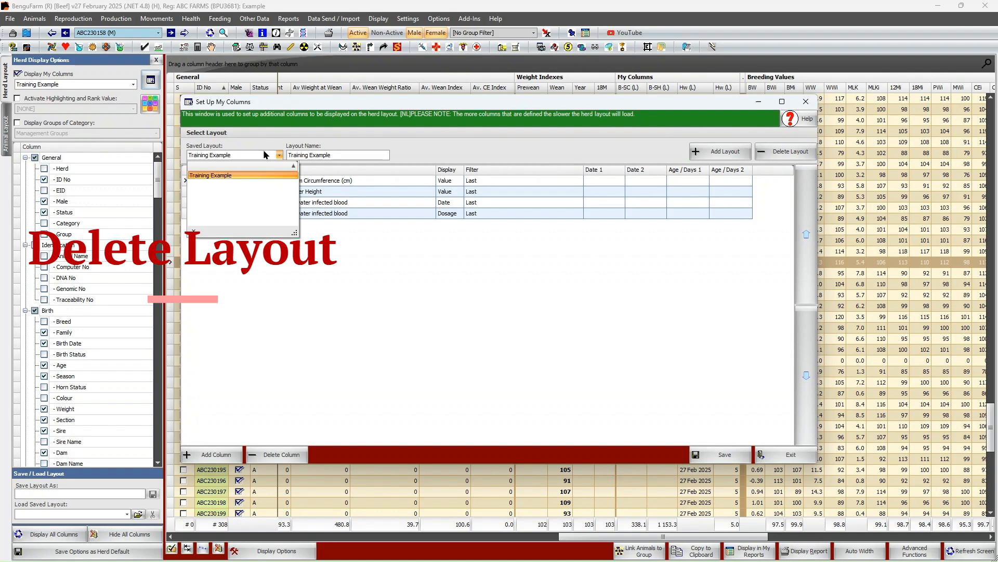
pyautogui.click(264, 152)
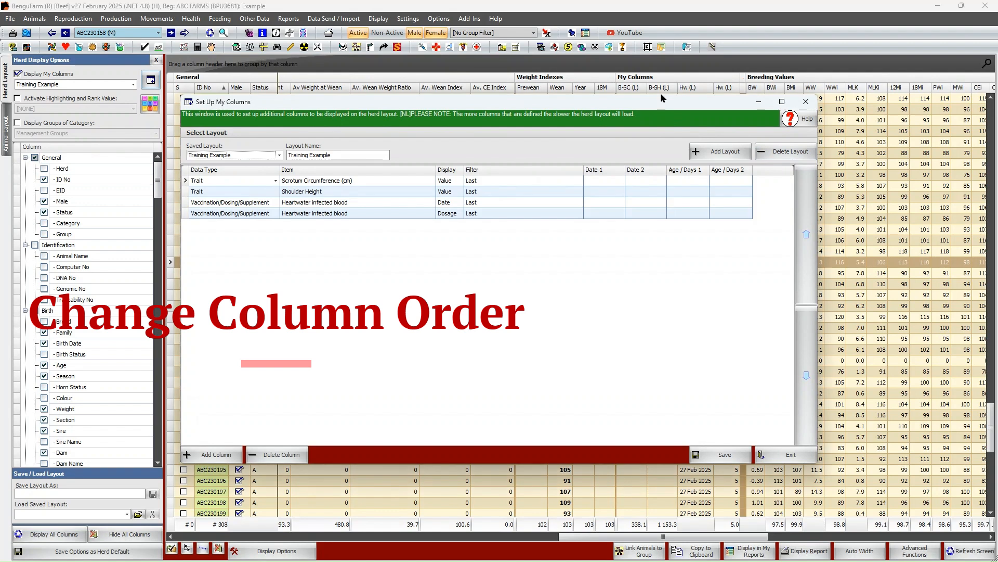
pyautogui.moveTo(634, 109); pyautogui.dragTo(708, 172)
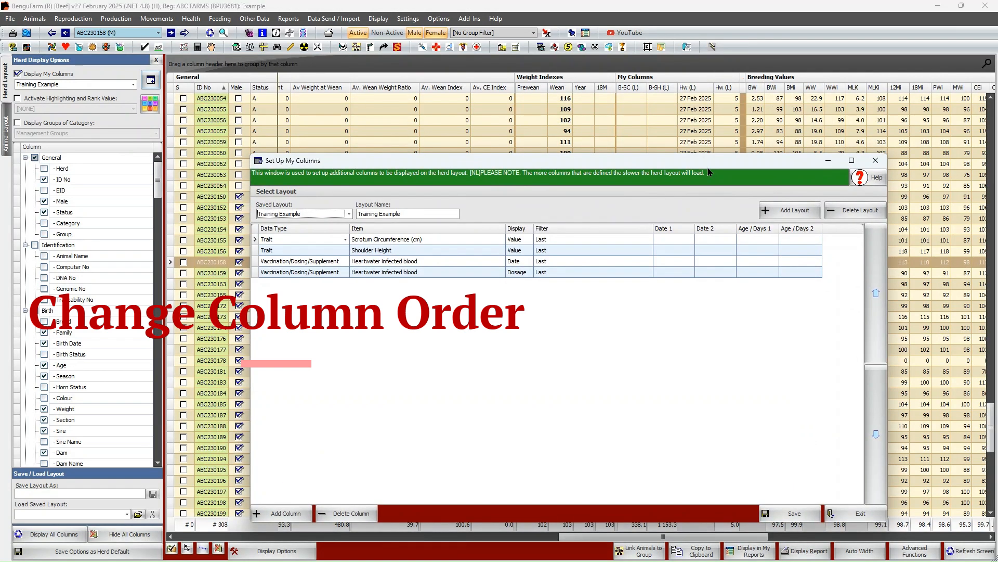
pyautogui.click(256, 250)
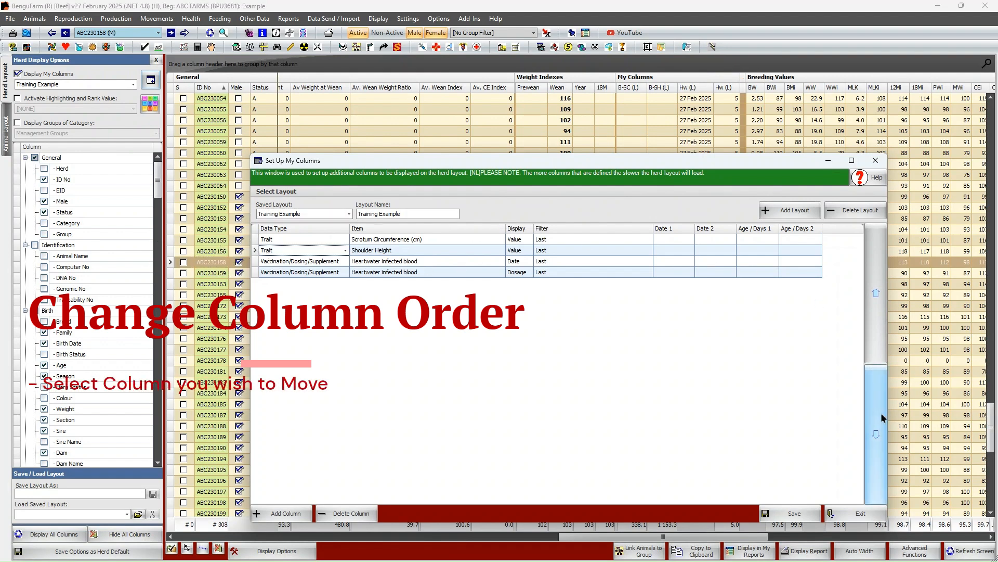
pyautogui.click(869, 371)
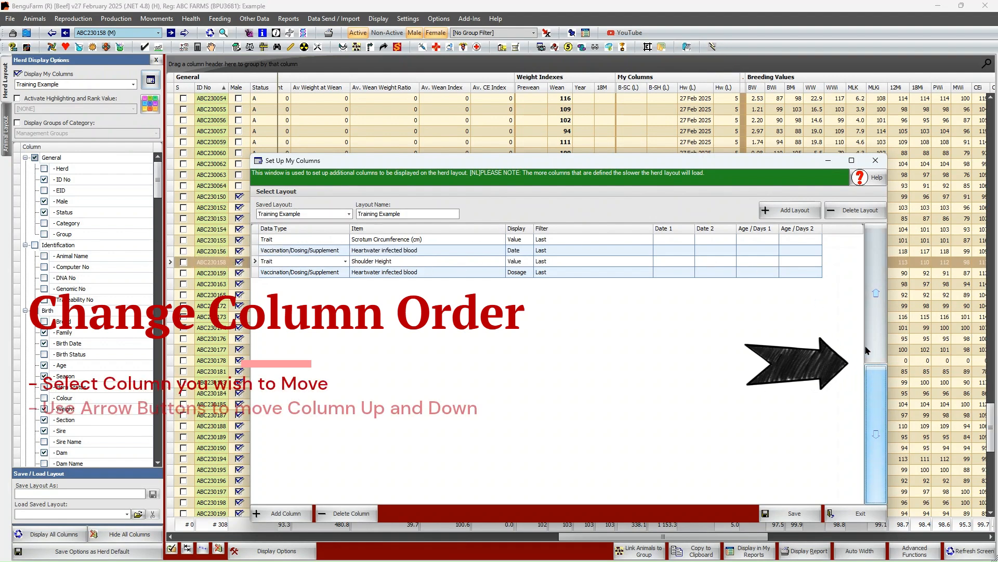
pyautogui.click(876, 400)
pyautogui.click(870, 327)
pyautogui.click(869, 327)
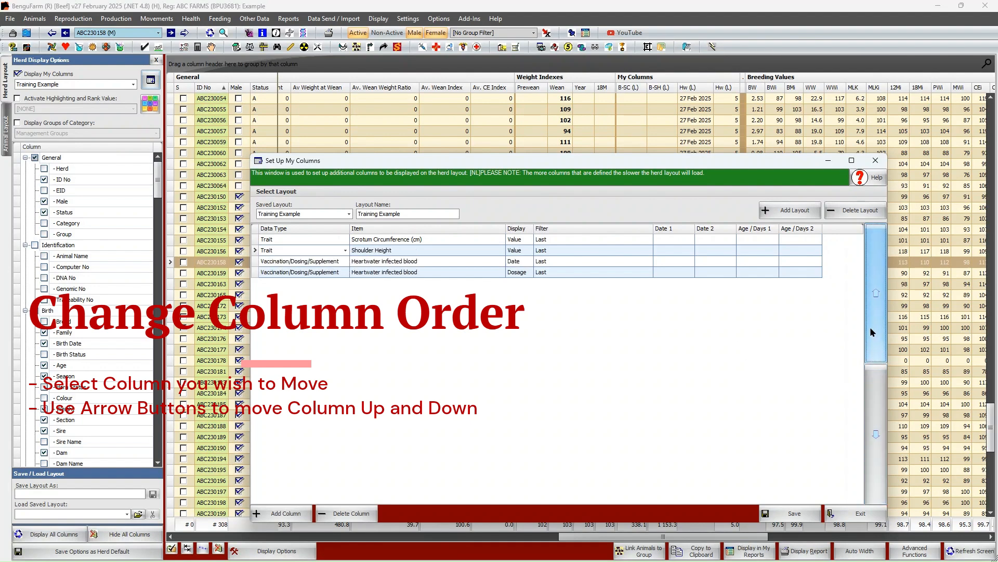
pyautogui.click(874, 390)
pyautogui.click(874, 390)
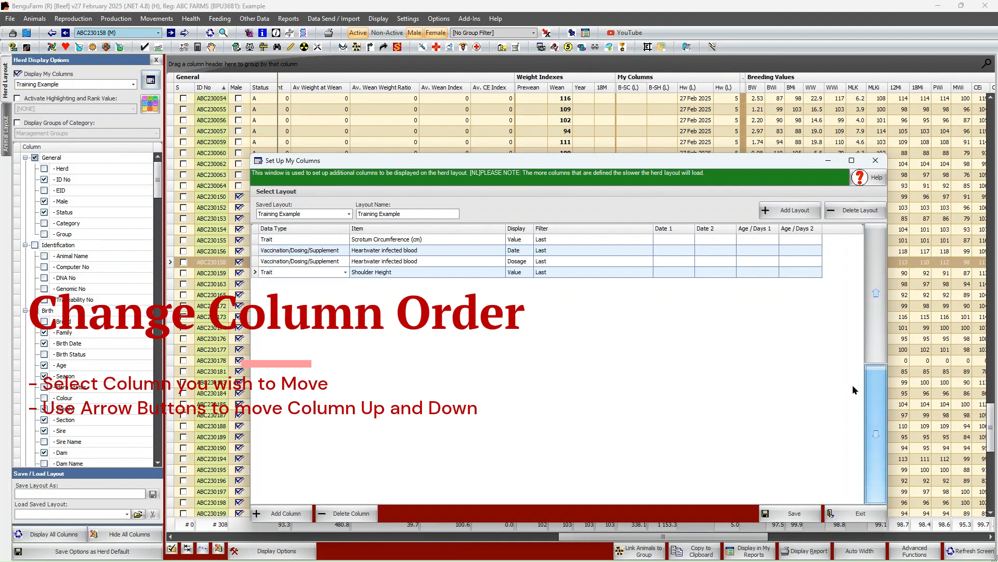
# Move the Scrotum Circumference (cm) column below both Heartwater infected blood columns, directly above Shoulder Height
pyautogui.click(392, 241)
pyautogui.click(401, 239)
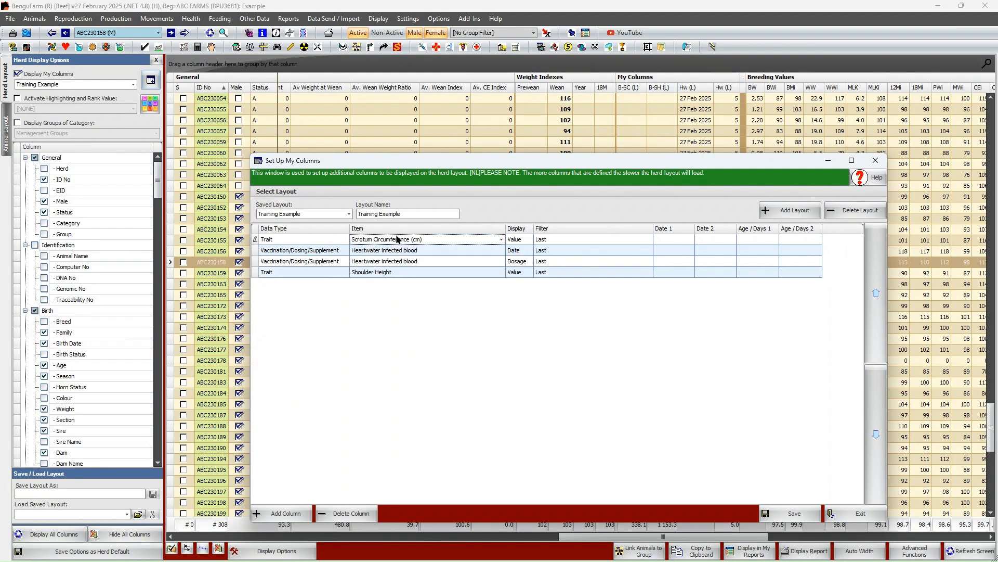
pyautogui.click(879, 417)
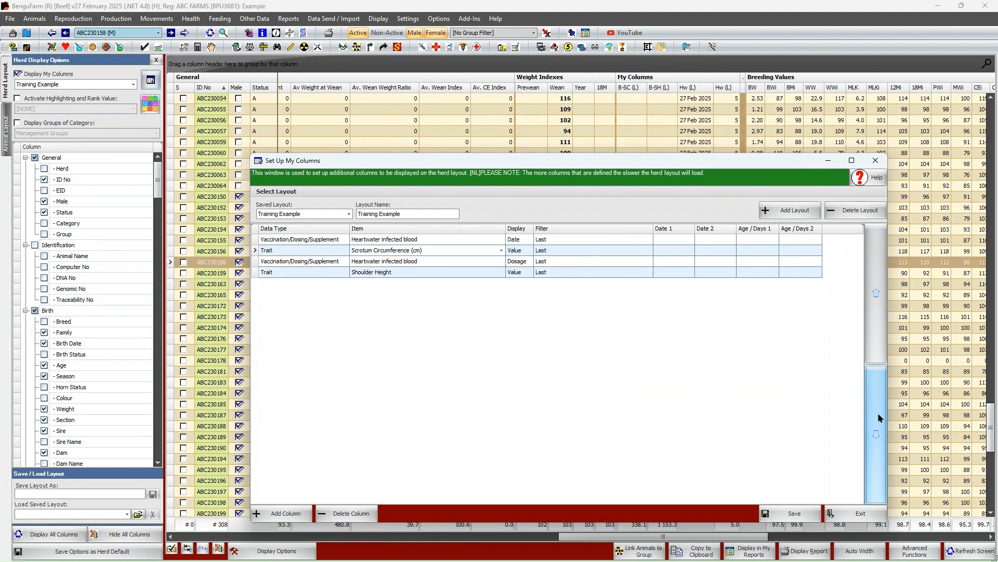
pyautogui.click(878, 418)
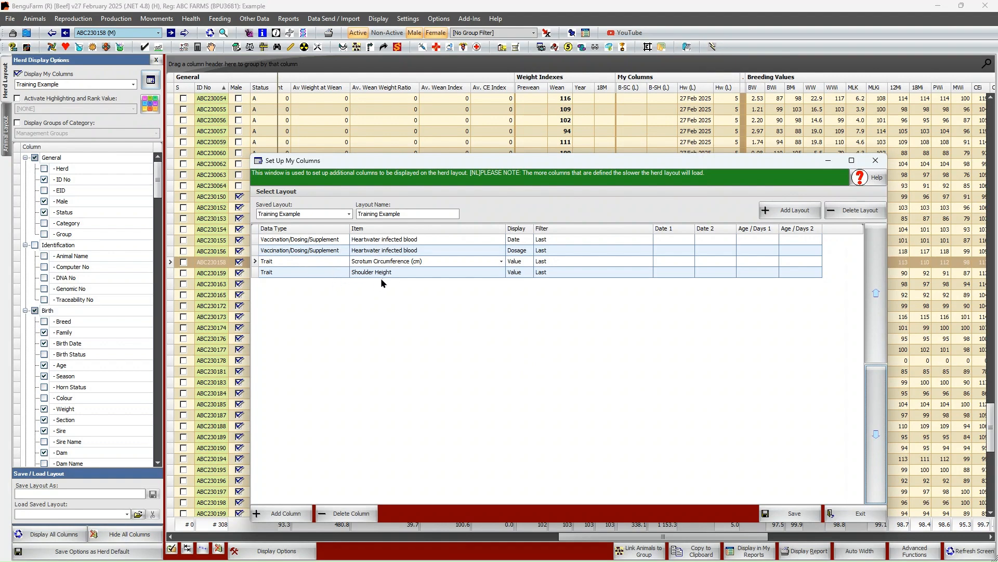
# Save the reordered Training Example layout and close the column setup window
pyautogui.click(790, 513)
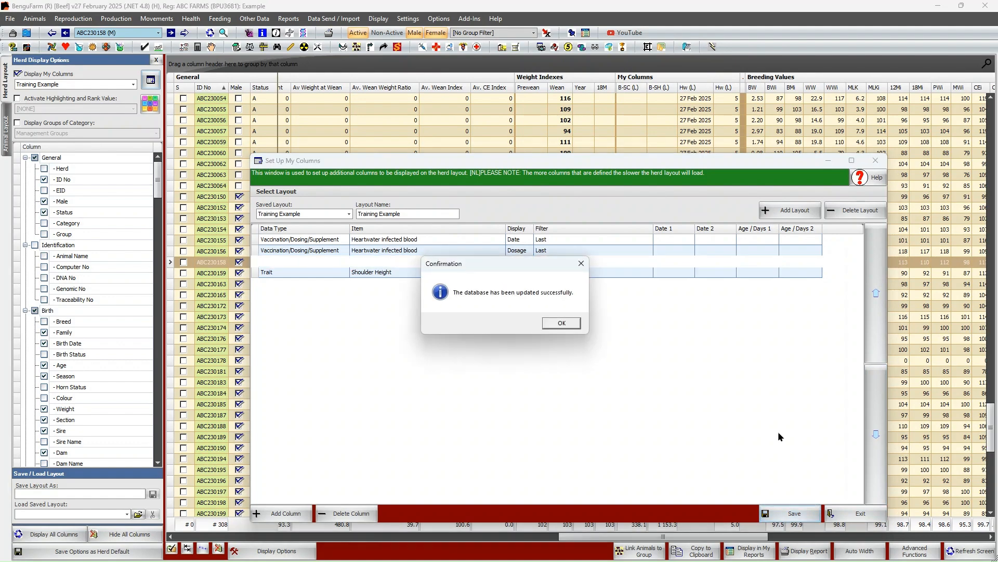
pyautogui.click(561, 323)
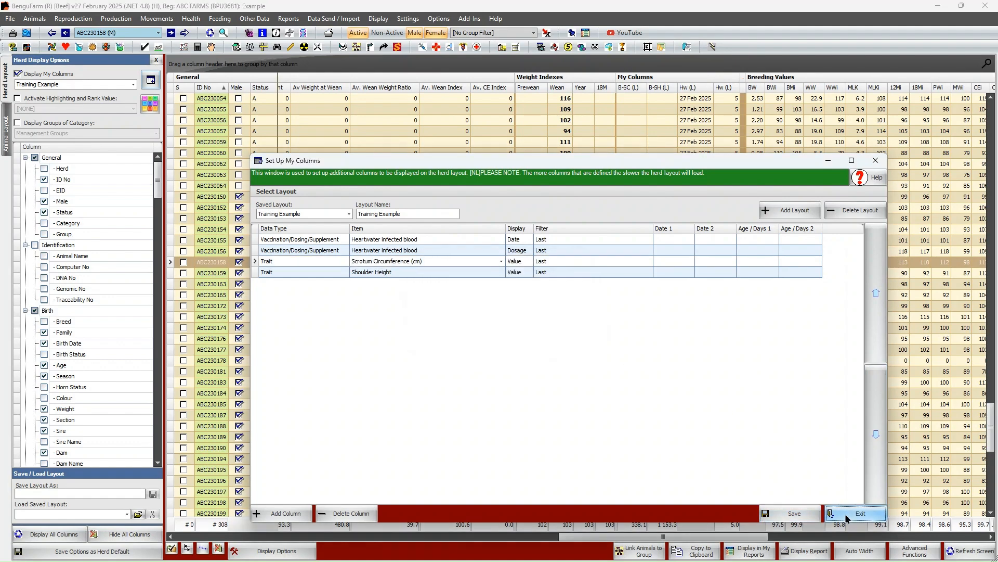
pyautogui.click(857, 513)
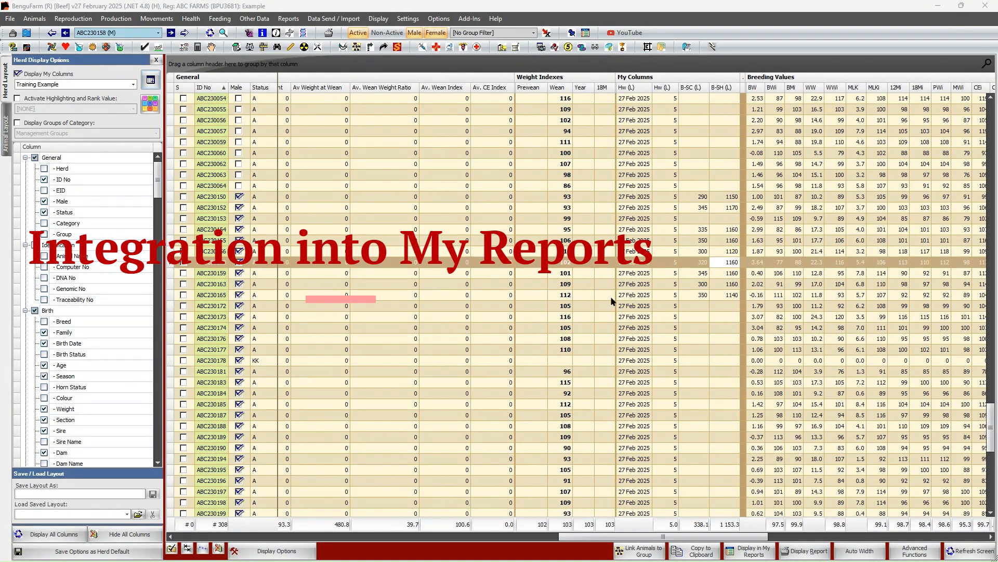
# Open the Animal Data report under My Reports
pyautogui.click(291, 20)
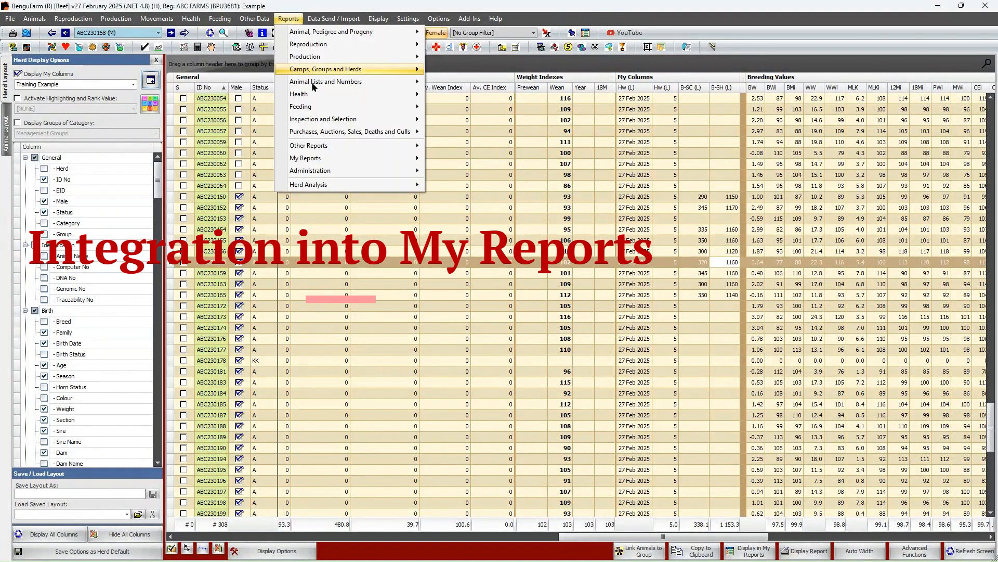
pyautogui.moveTo(320, 161)
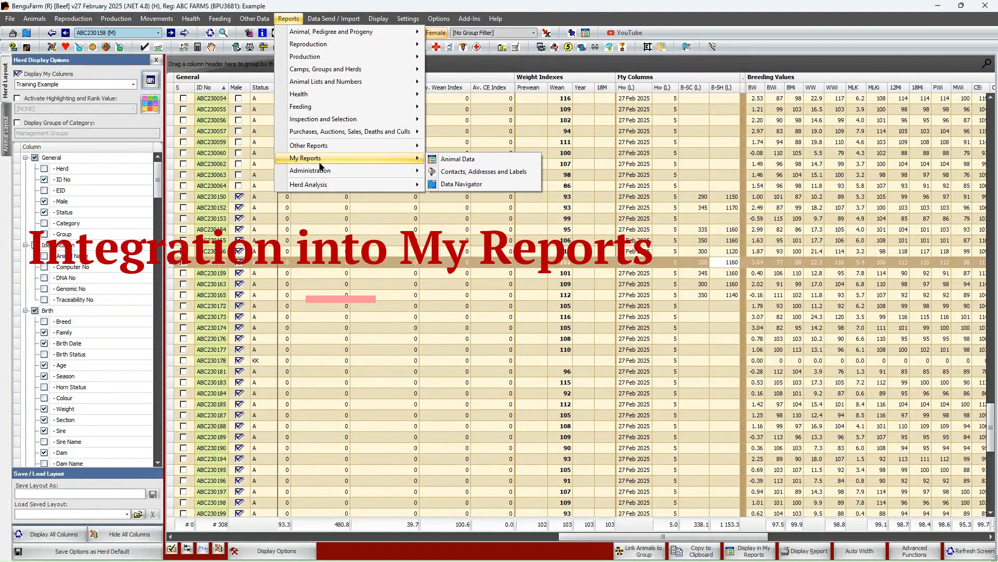
pyautogui.click(457, 160)
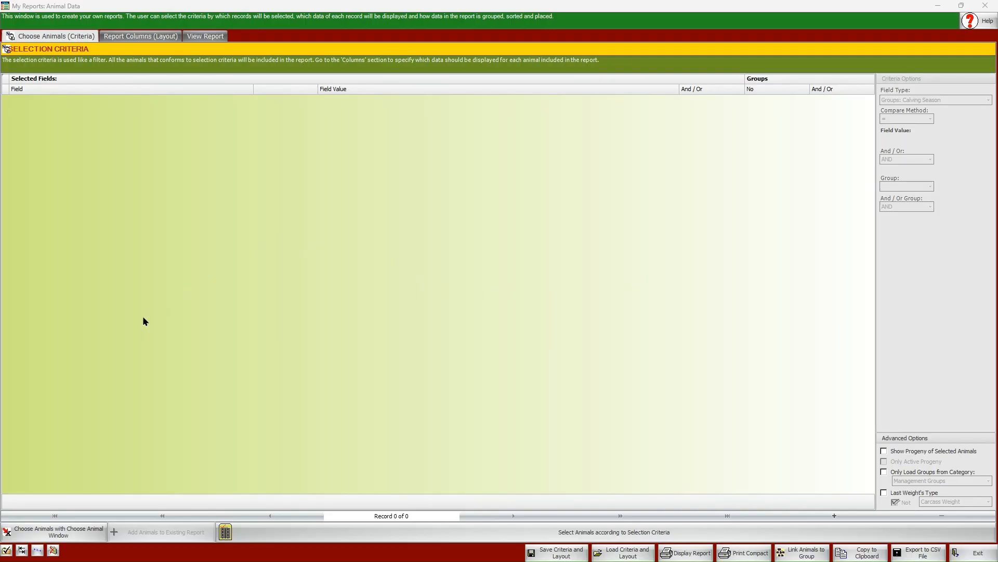
# Choose the report's animals by hand, selecting the whole range from ABC230249 to ABC240240, and load them into the report
pyautogui.click(67, 536)
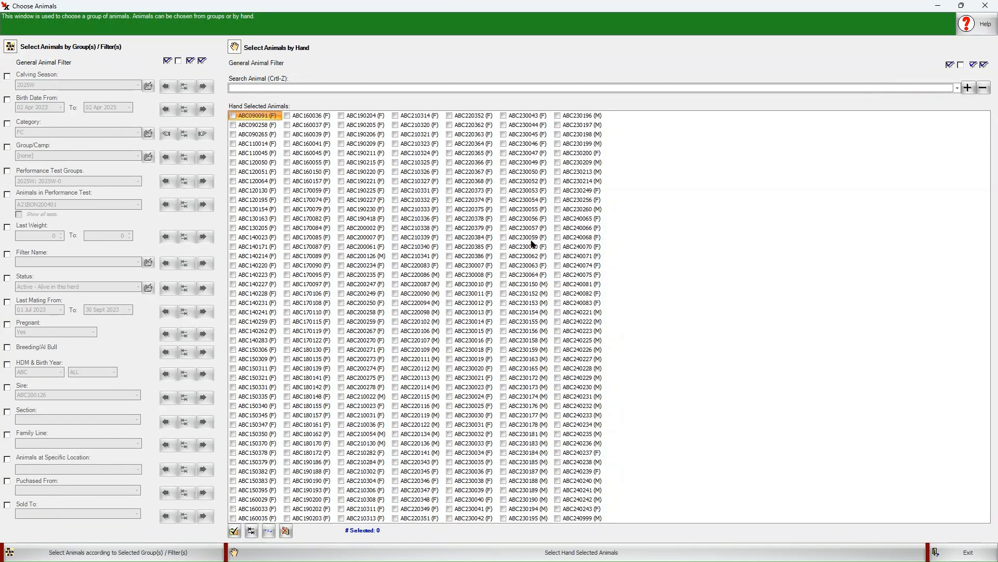
pyautogui.click(557, 191)
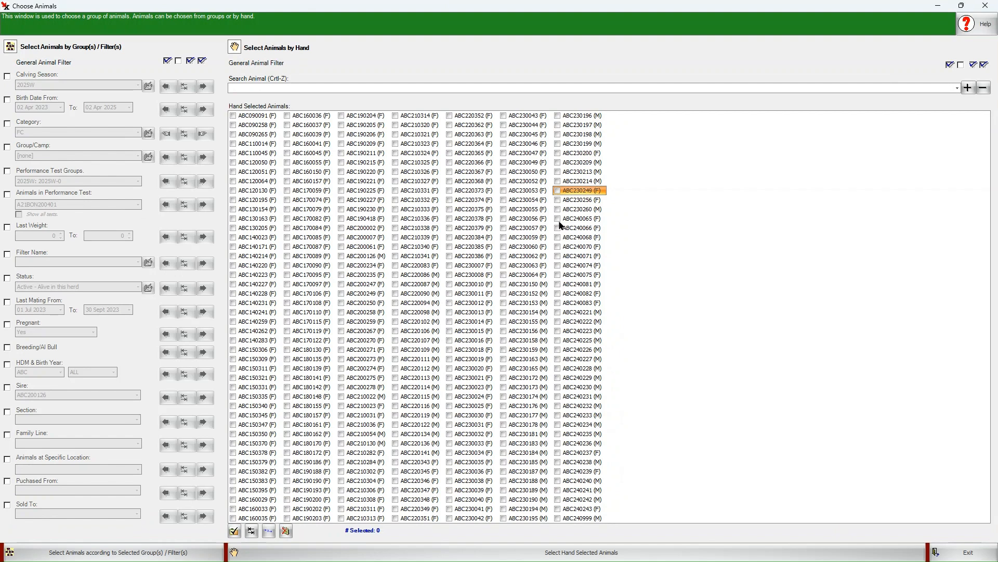
pyautogui.click(557, 190)
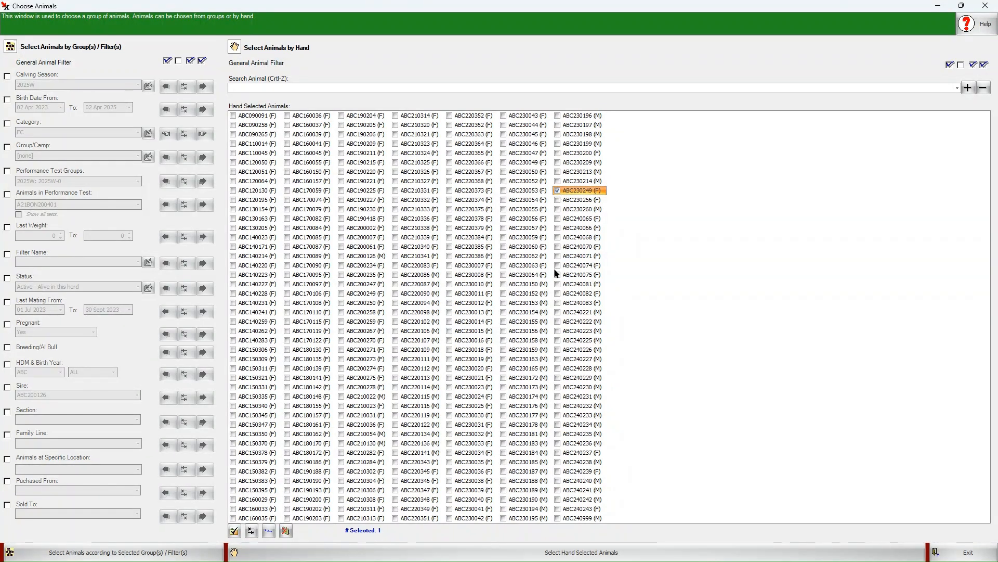
pyautogui.click(559, 481)
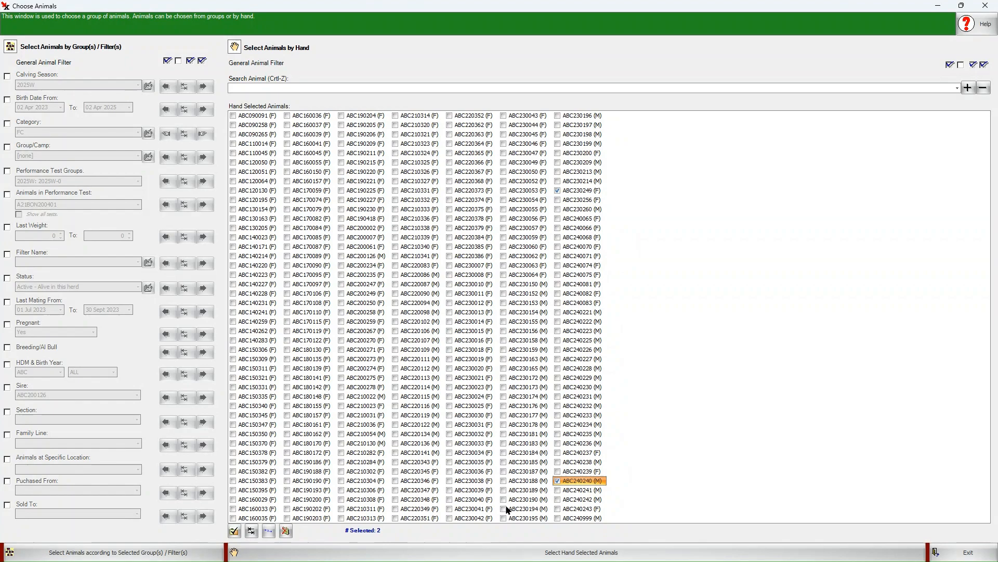
pyautogui.click(269, 530)
pyautogui.click(289, 554)
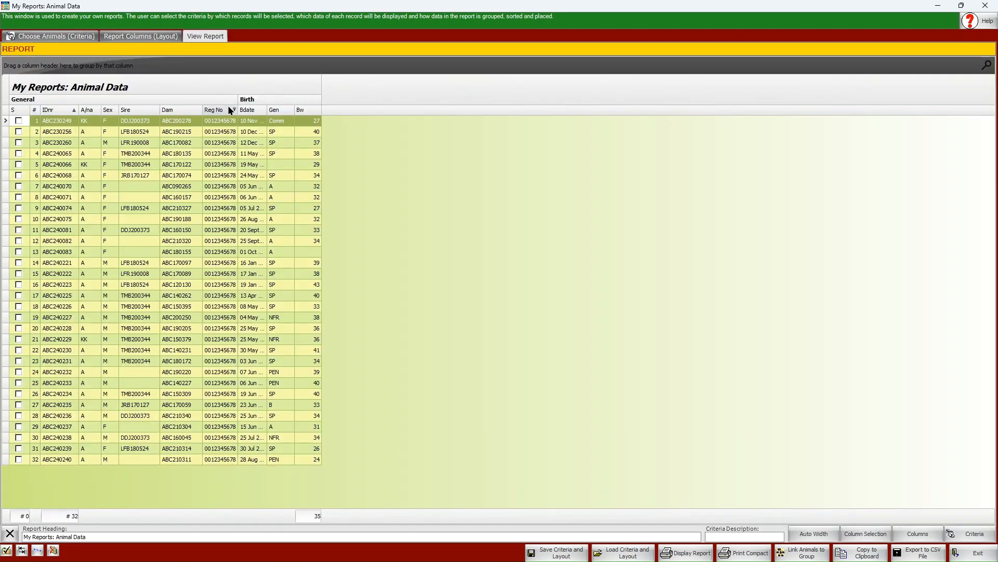
# Display My Columns in the report with the Training Example layout, keeping Scrotum Circumference and Shoulder Height included, and view the report
pyautogui.click(141, 39)
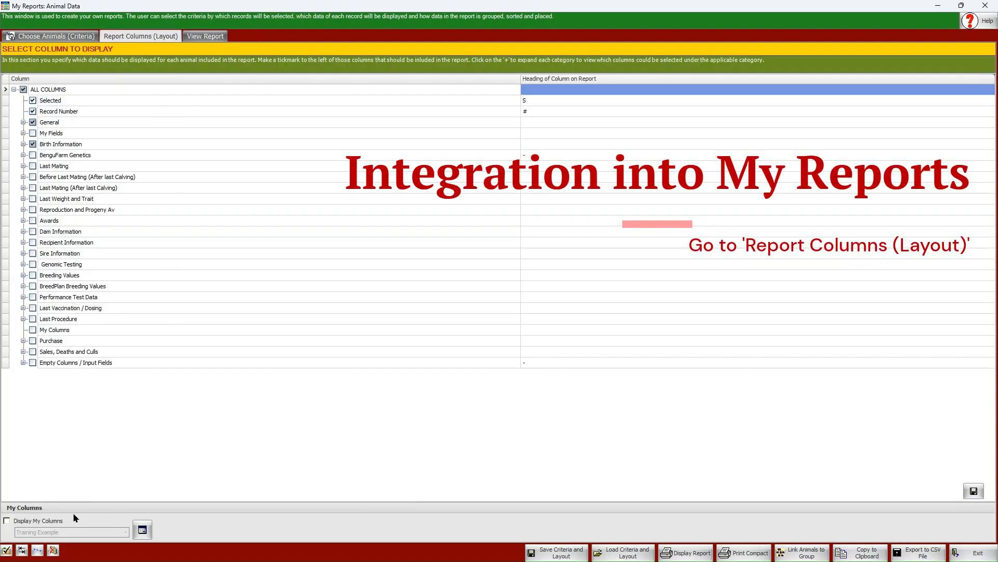
pyautogui.click(7, 521)
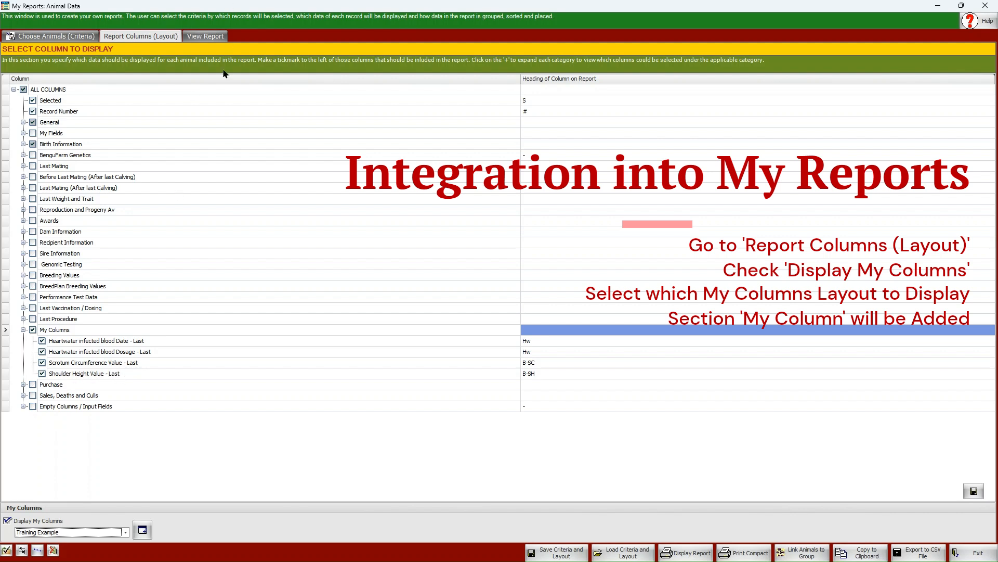
pyautogui.click(43, 363)
pyautogui.click(42, 374)
pyautogui.click(43, 364)
pyautogui.click(43, 374)
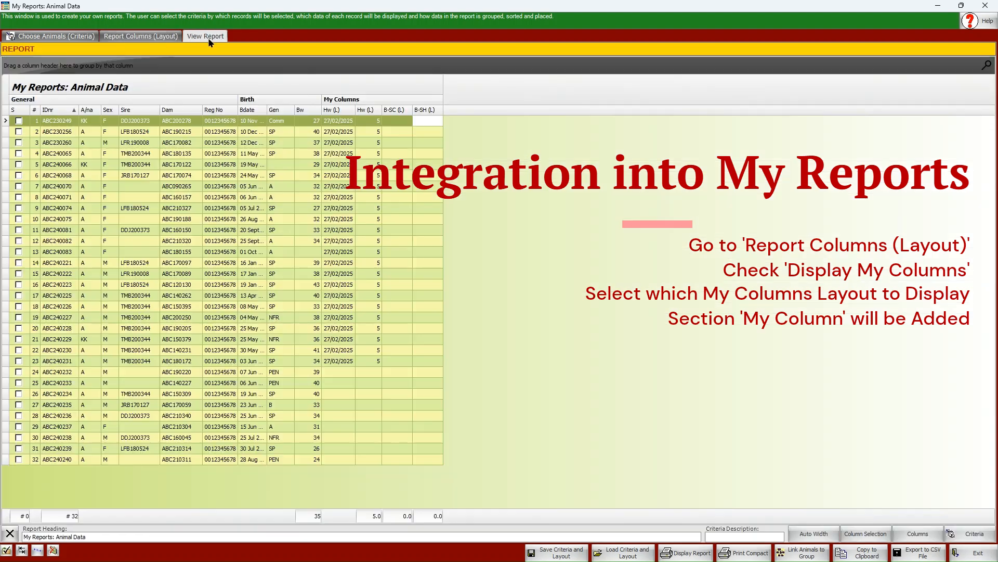
pyautogui.click(207, 37)
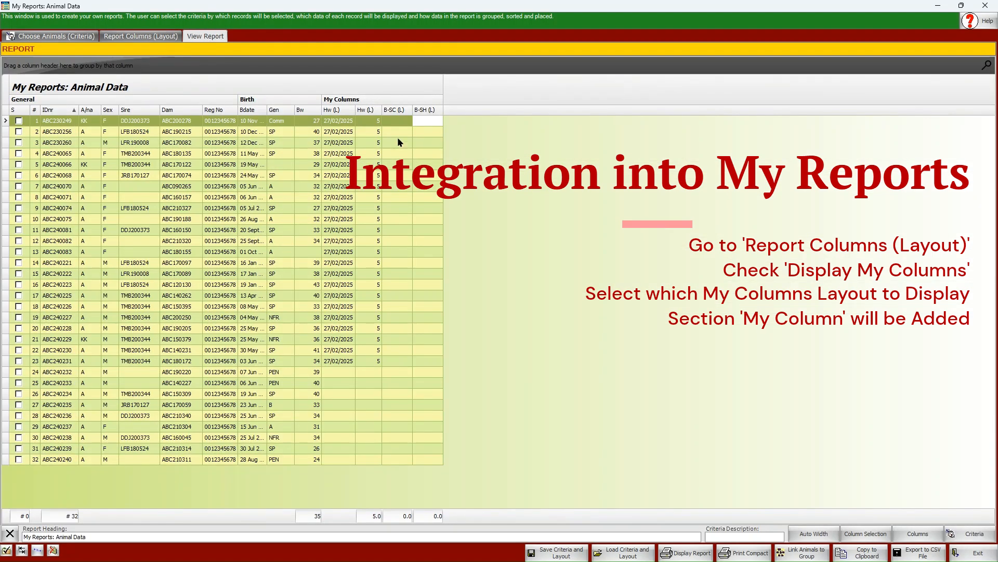